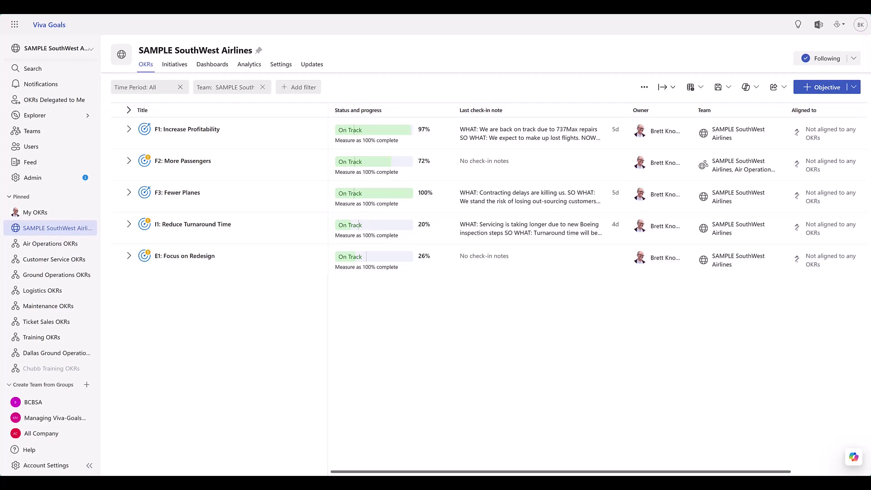
- Preview F1: Increase Profitability's key results, then switch the OKRs to the alignment map
left_click(129, 130)
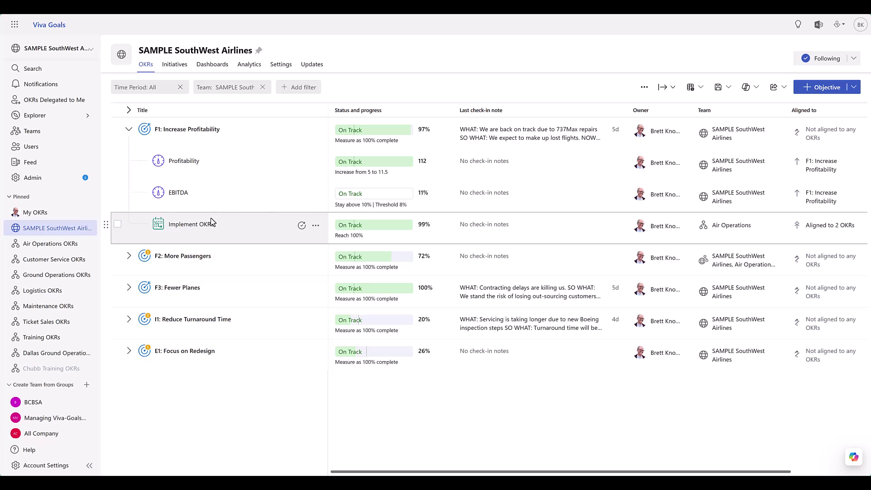
left_click(129, 130)
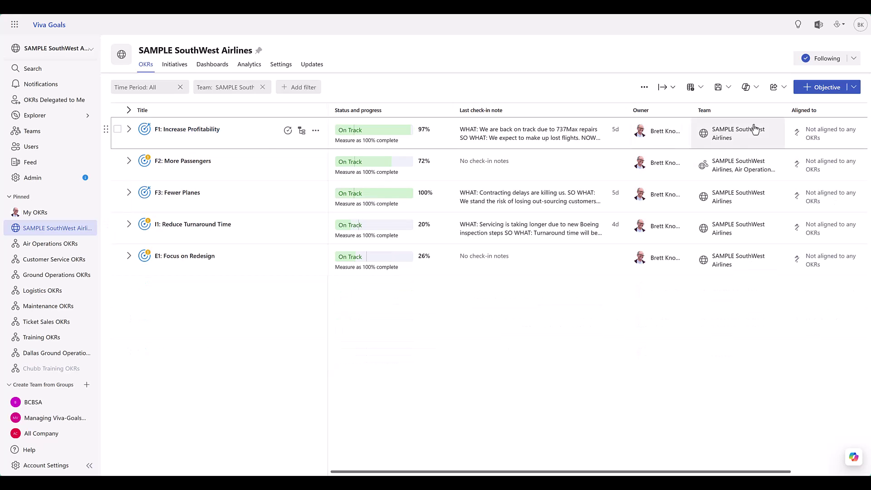
left_click(695, 88)
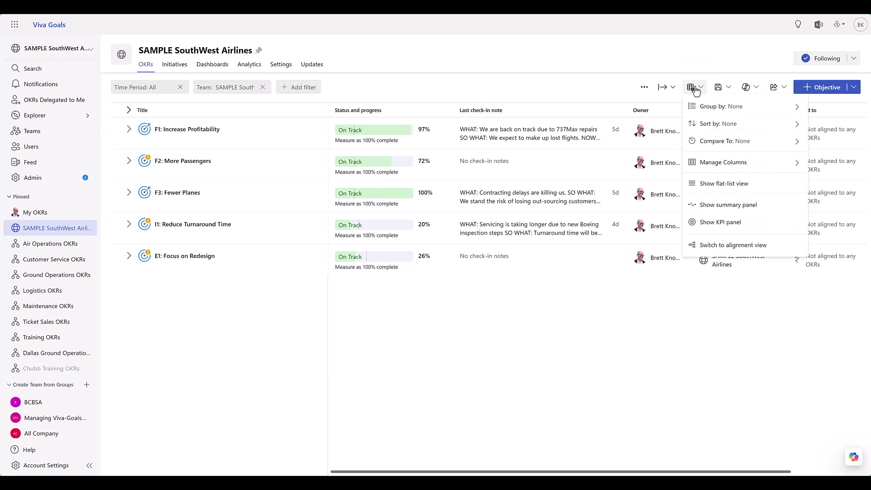
left_click(750, 245)
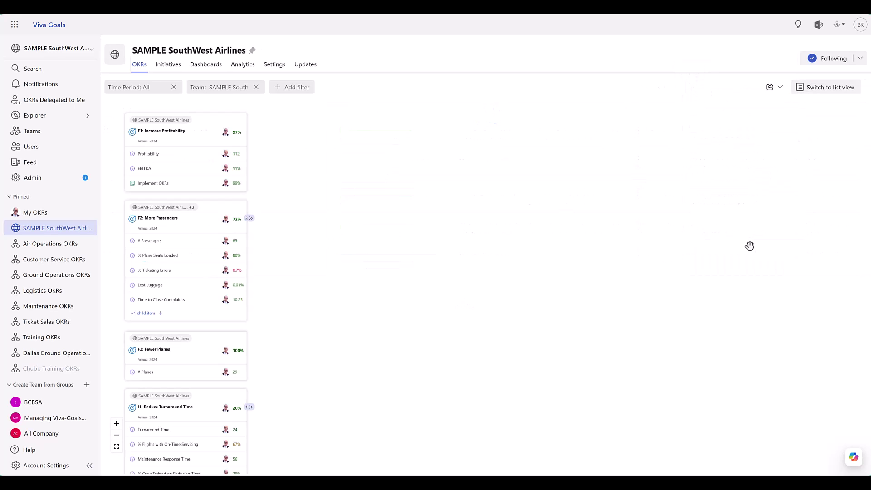
- Expand F2: More Passengers, C2: On-Time Flights and Improve Availability, panning to show the chain
left_click(249, 219)
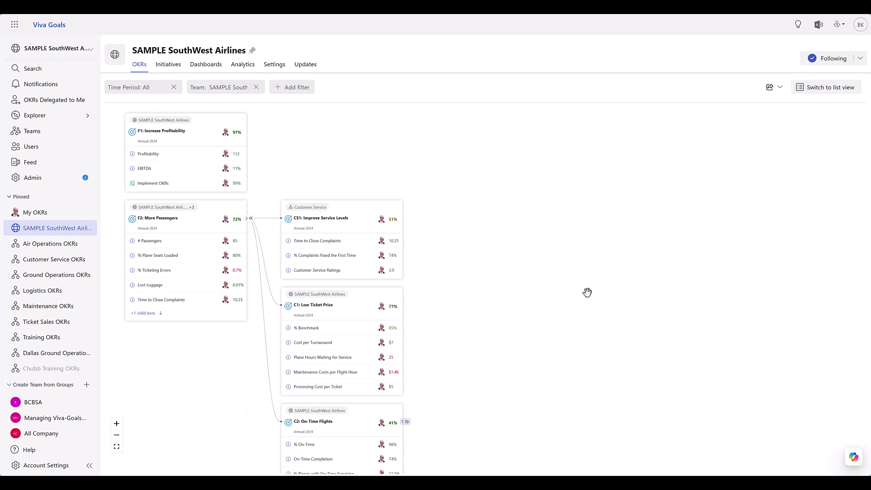
scroll(587, 292, "down", 2)
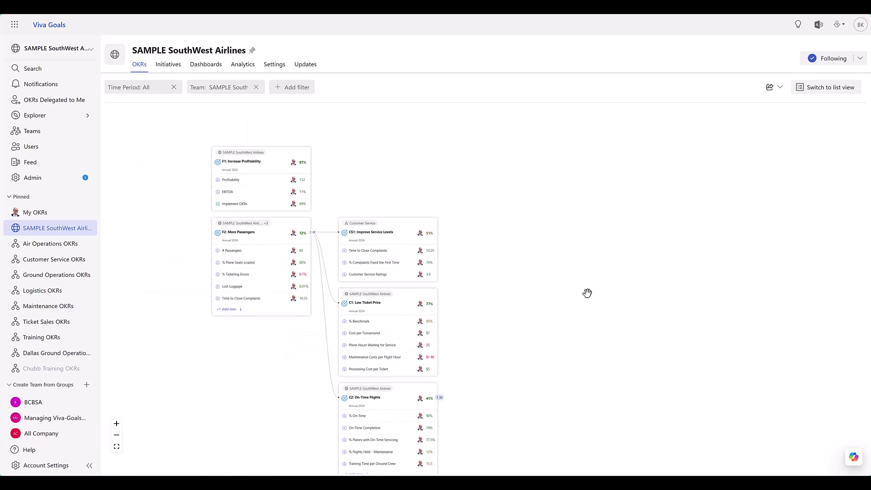
left_click(440, 398)
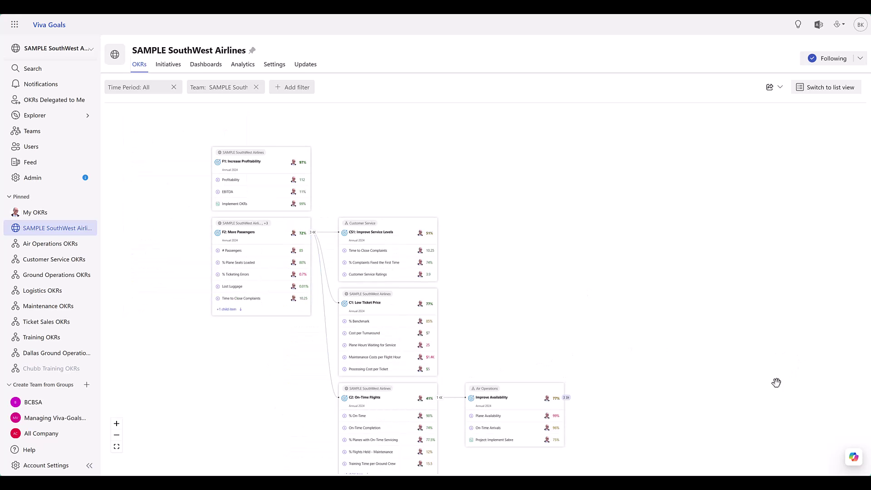
left_click_drag(768, 387, 631, 307)
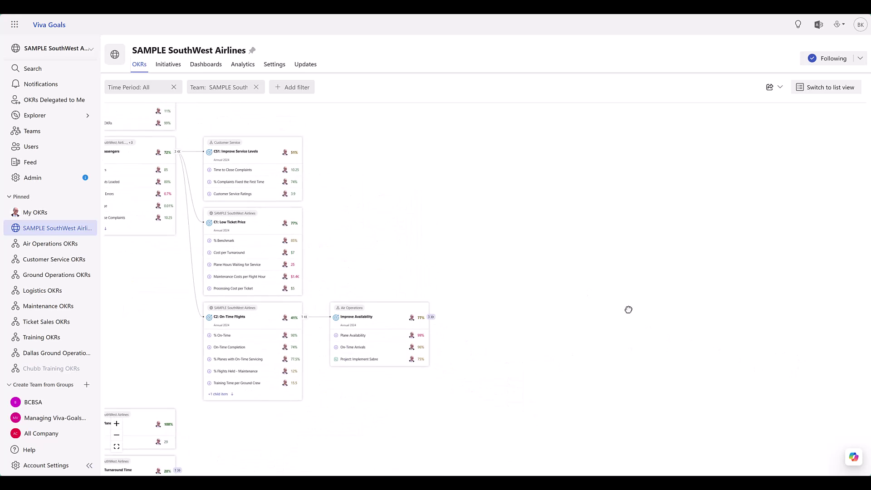
left_click(430, 317)
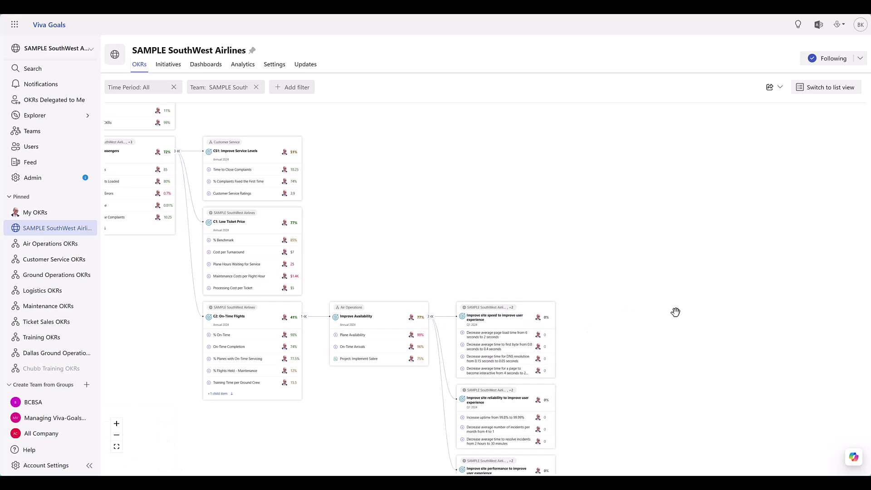
left_click_drag(692, 307, 790, 338)
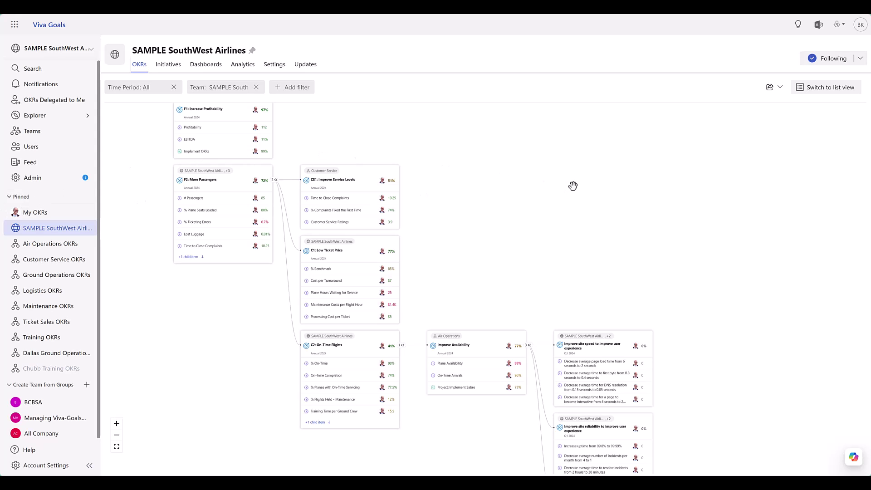
- Return to list view, browse My OKRs and the three team OKR pages, then open Delegated to Me
left_click(839, 88)
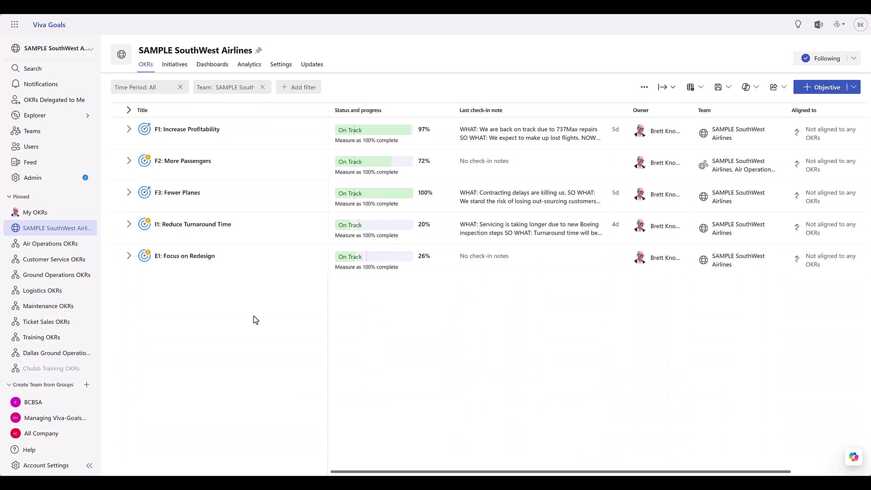
left_click(36, 212)
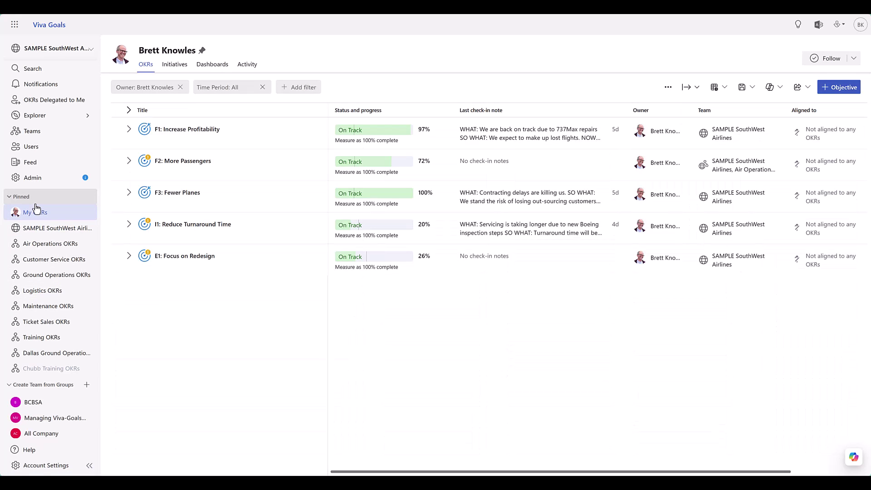
left_click(44, 247)
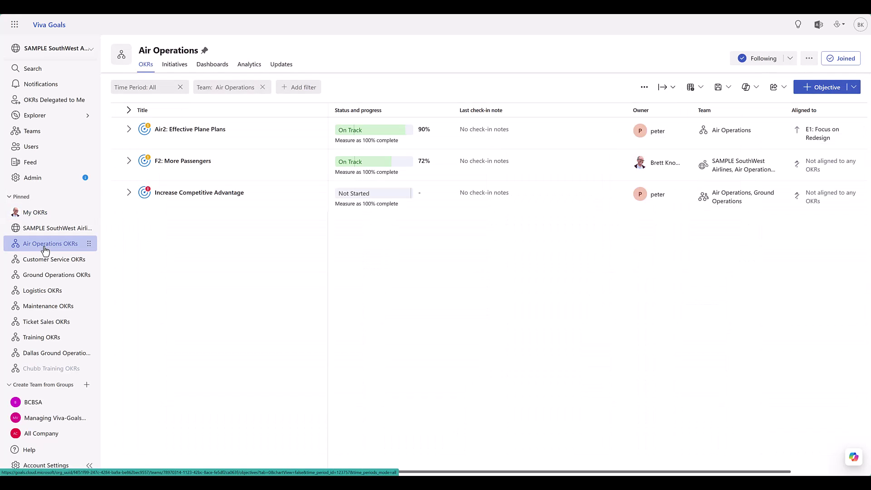
left_click(47, 262)
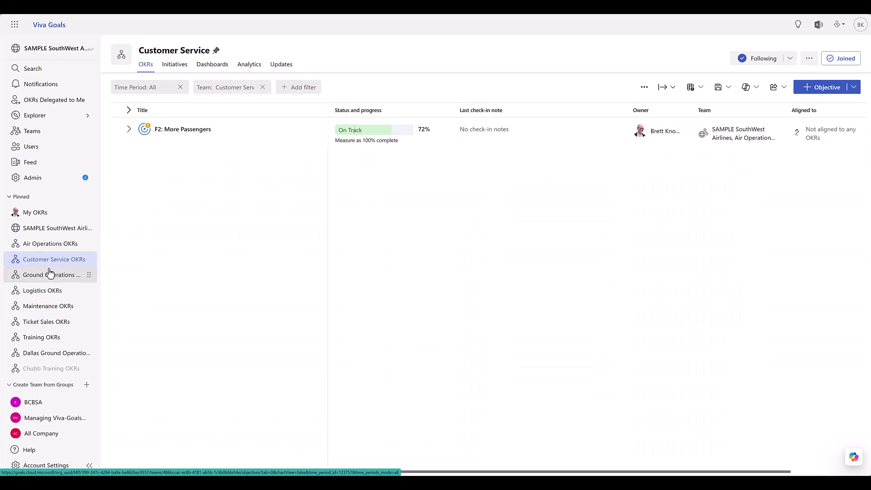
left_click(50, 274)
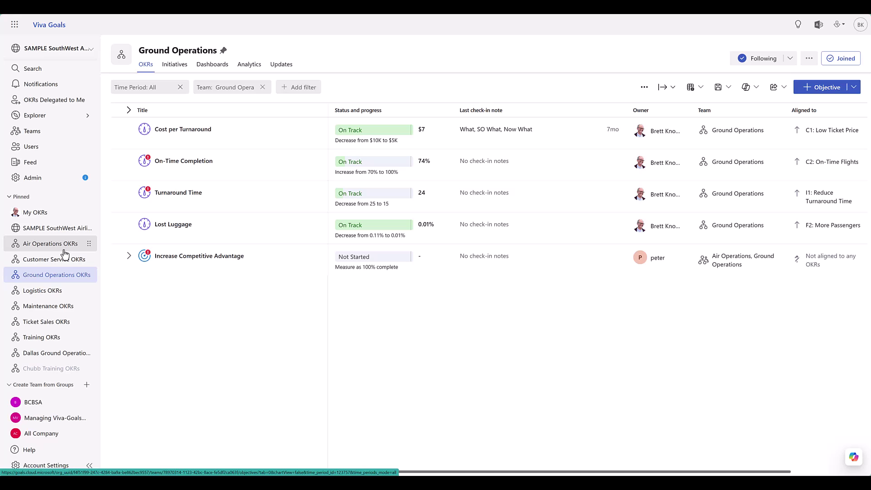
left_click(63, 100)
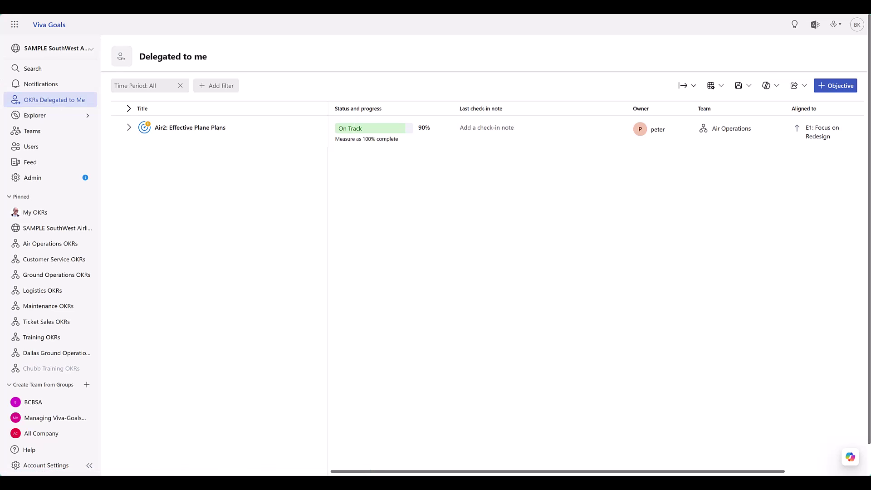
- In Explorer, expand the full saved views list and select Sample weekly data
left_click(53, 121)
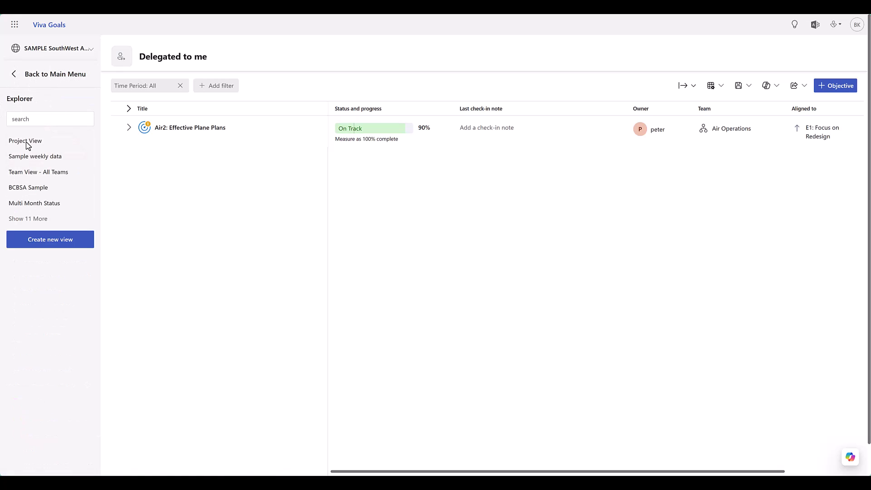
left_click(40, 219)
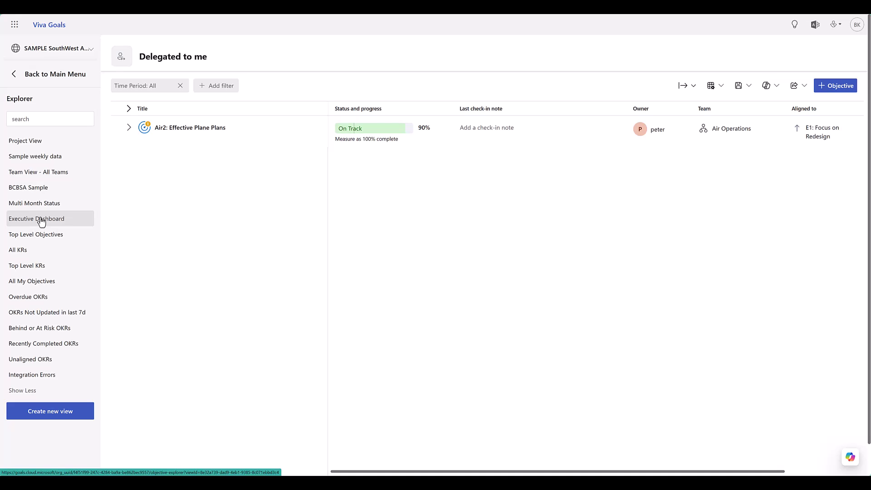
left_click(70, 161)
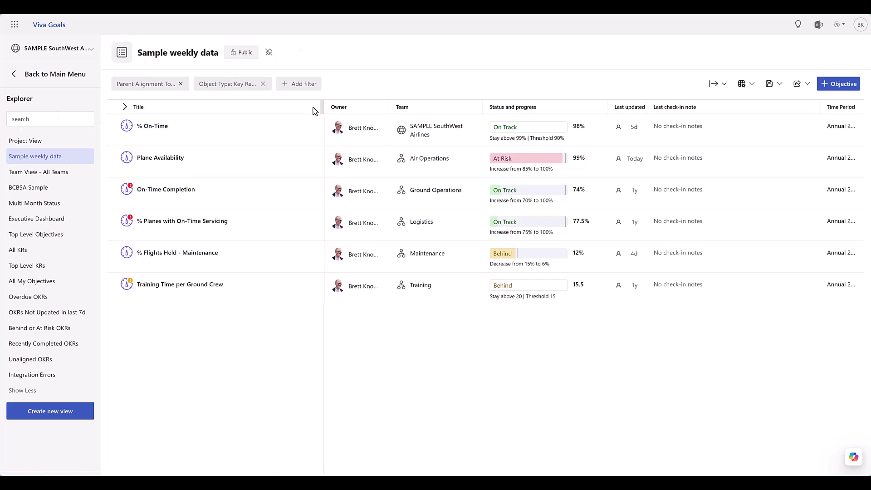
- Set the table's Compare To option to Week on Week
left_click(751, 86)
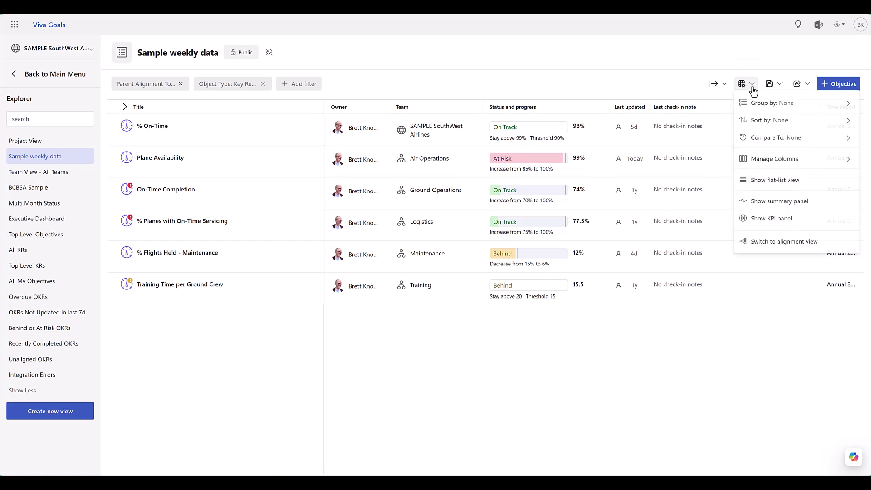
mouse_move(761, 139)
left_click(621, 277)
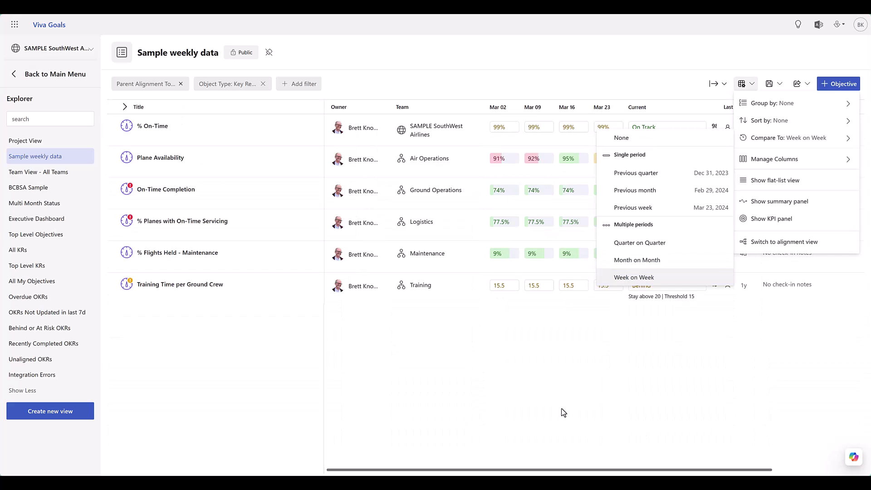
left_click(563, 413)
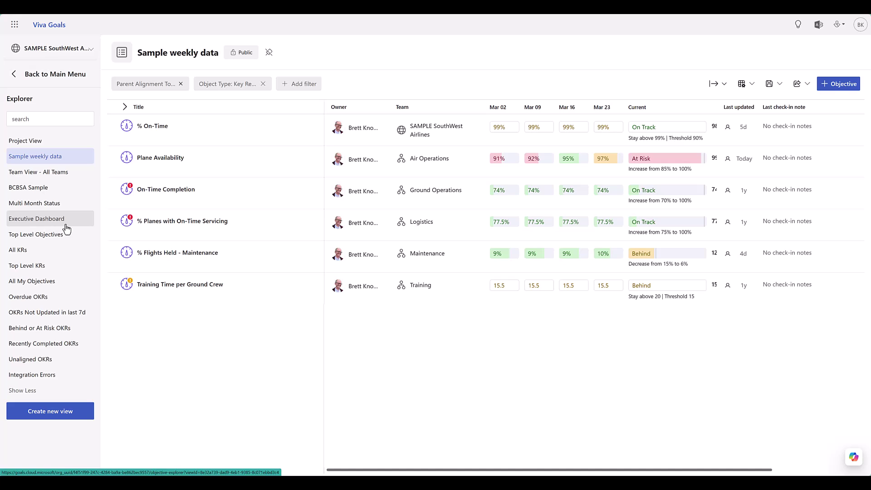
- Go back to the main menu and open the SAMPLE SouthWest Airlines Dashboards tab
left_click(75, 77)
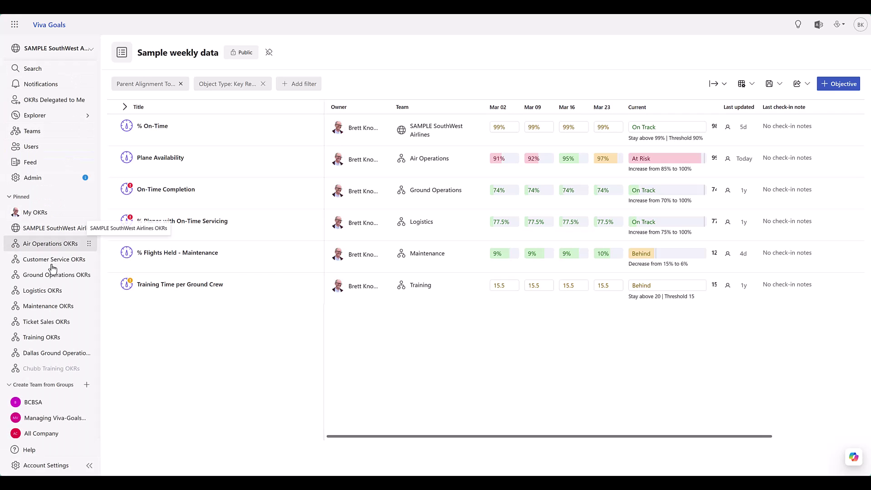
left_click(45, 229)
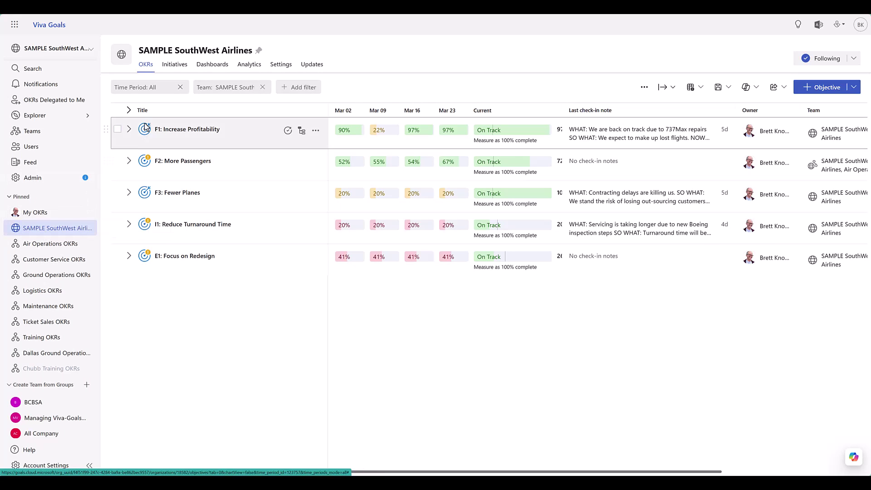
left_click(197, 73)
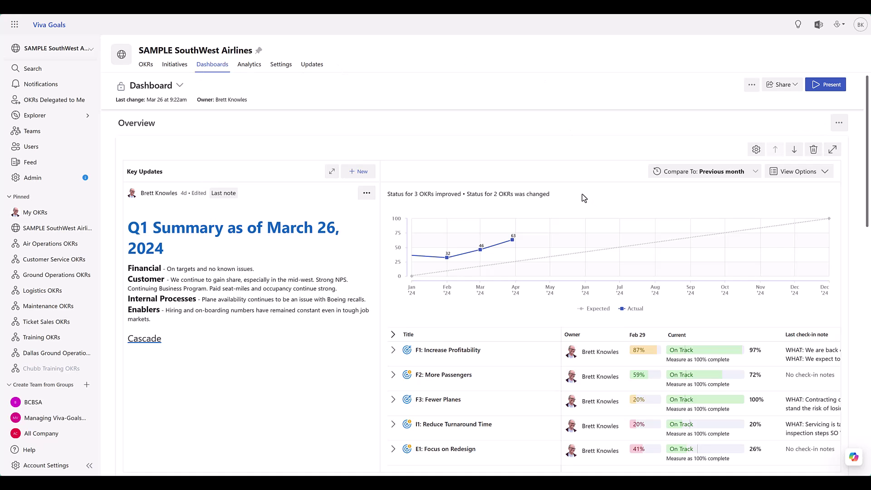
scroll(686, 375, "down", 9)
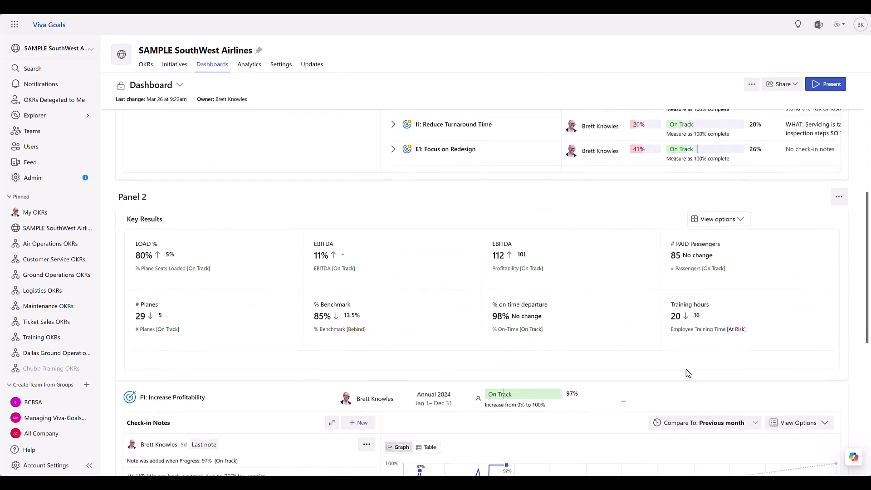
scroll(686, 369, "up", 1)
scroll(686, 363, "up", 8)
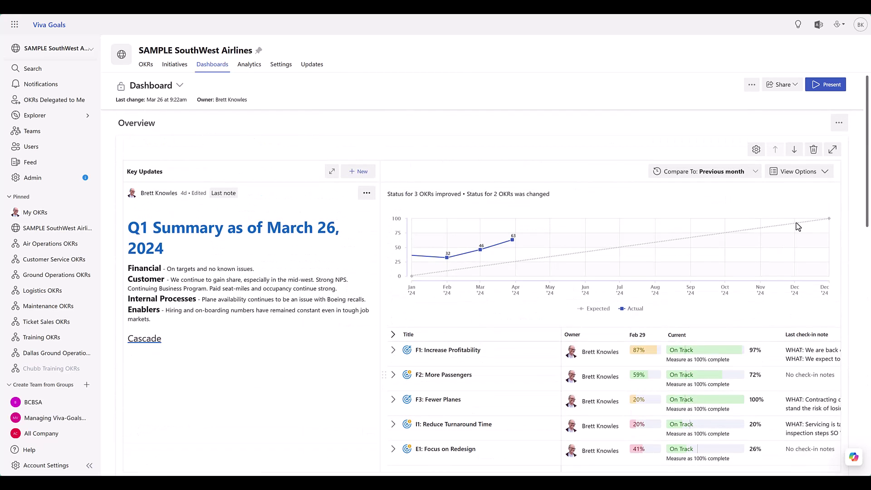
left_click(830, 86)
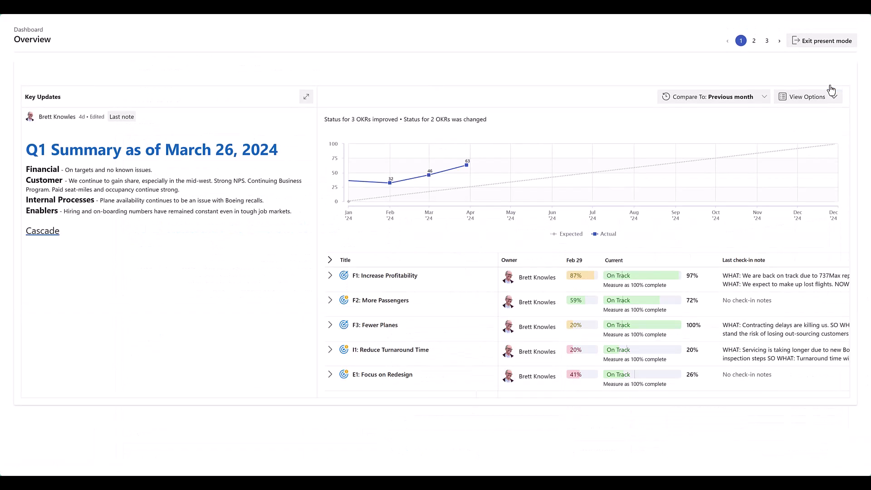
left_click(753, 41)
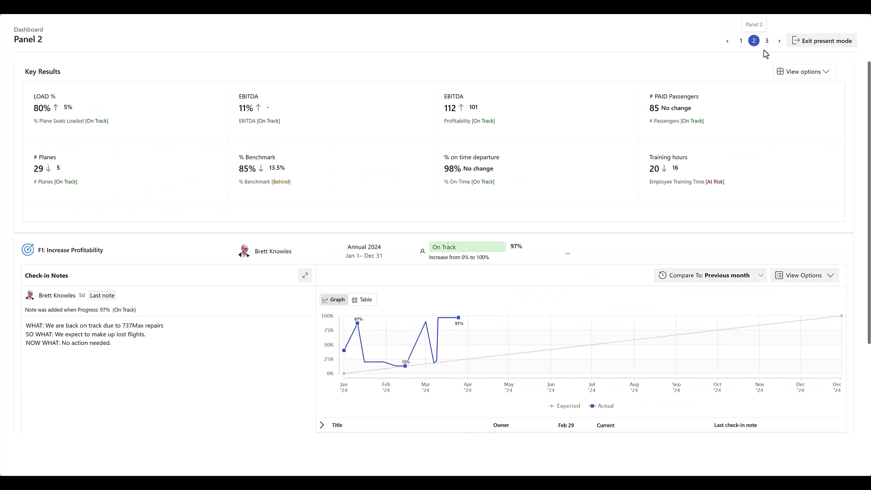
left_click(766, 42)
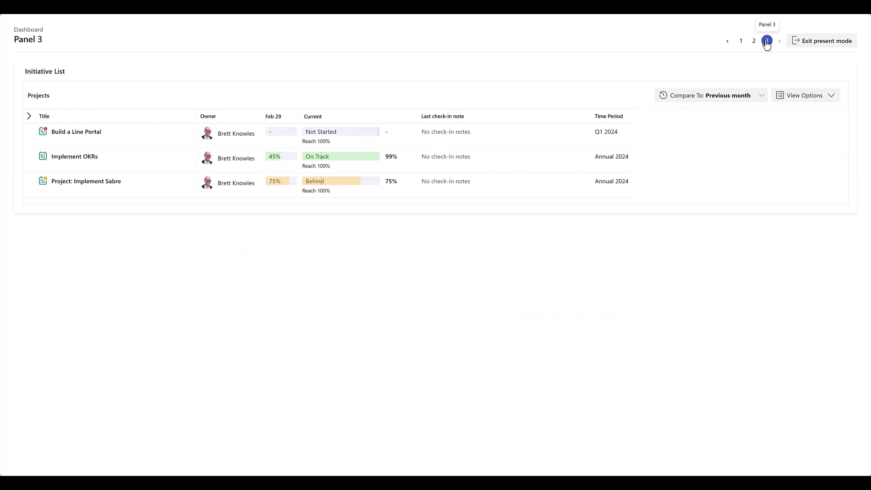
left_click(741, 42)
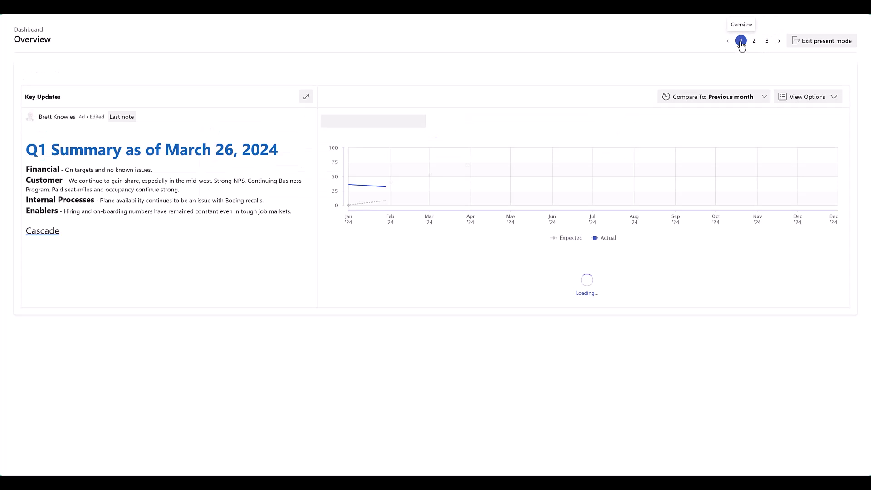
left_click(828, 40)
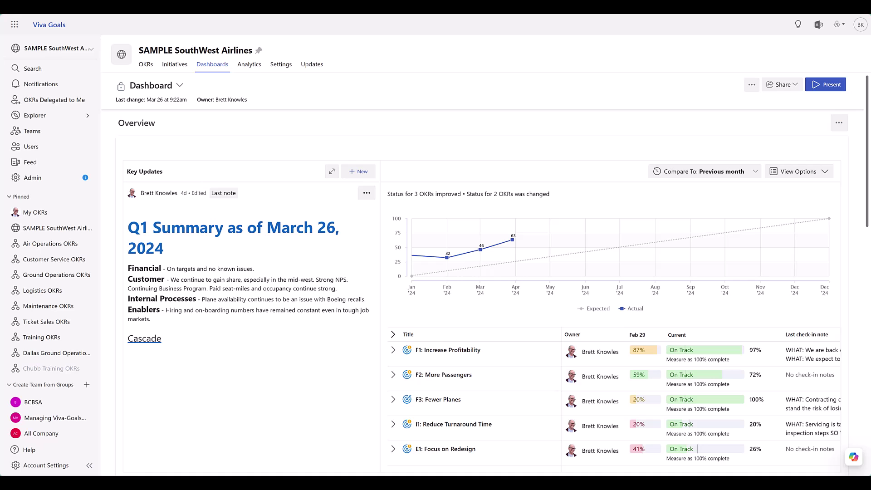
left_click(53, 116)
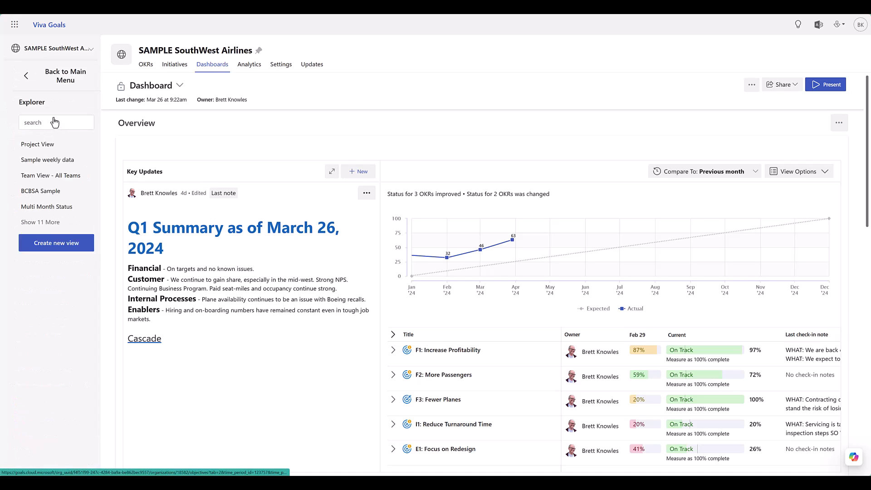
left_click(43, 158)
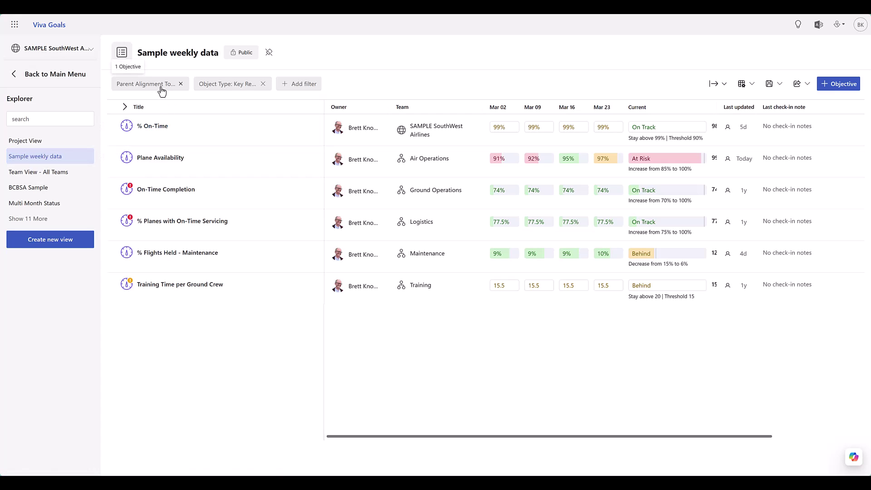
left_click(290, 87)
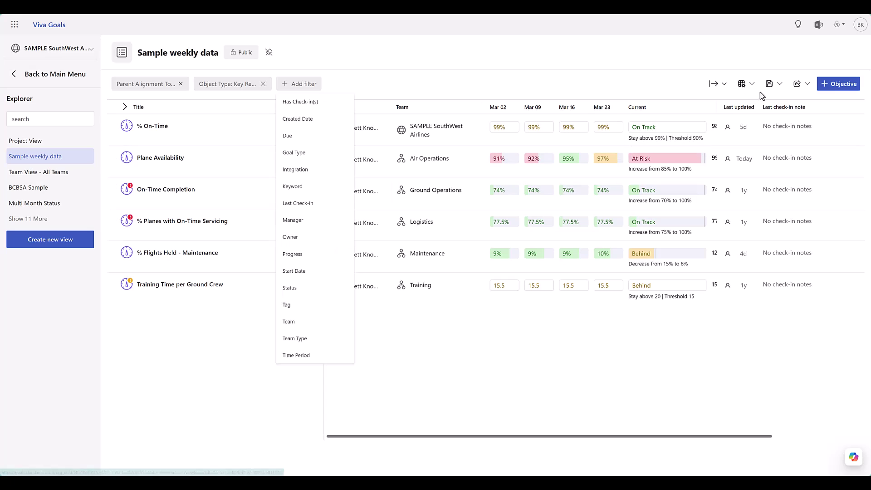
left_click(715, 84)
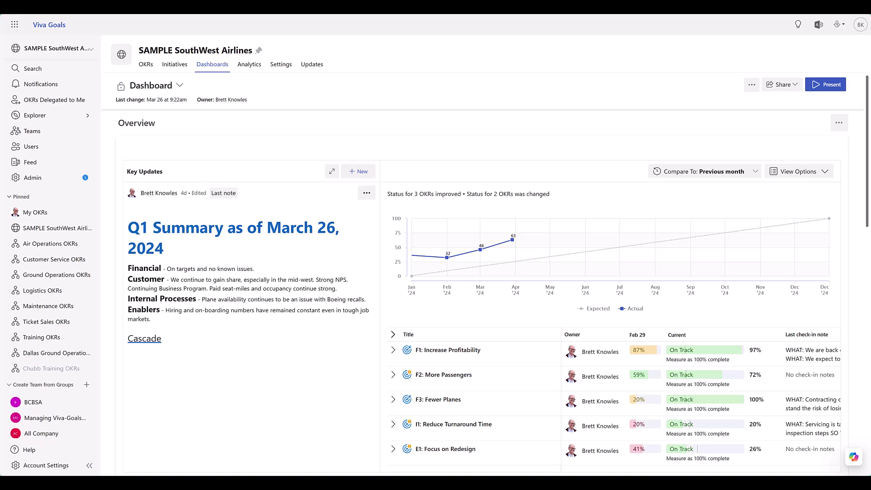
- Open My OKRs, expand F1: Increase Profitability, and view the Profitability key result's details
left_click(54, 219)
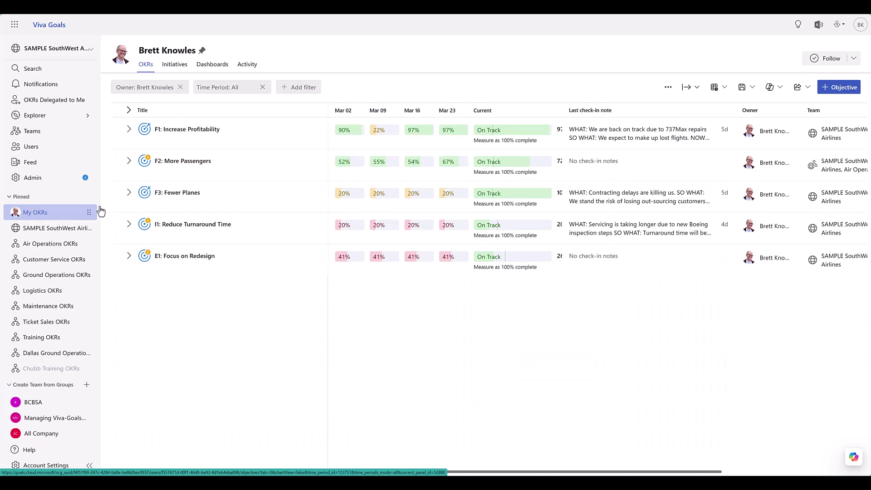
left_click(129, 131)
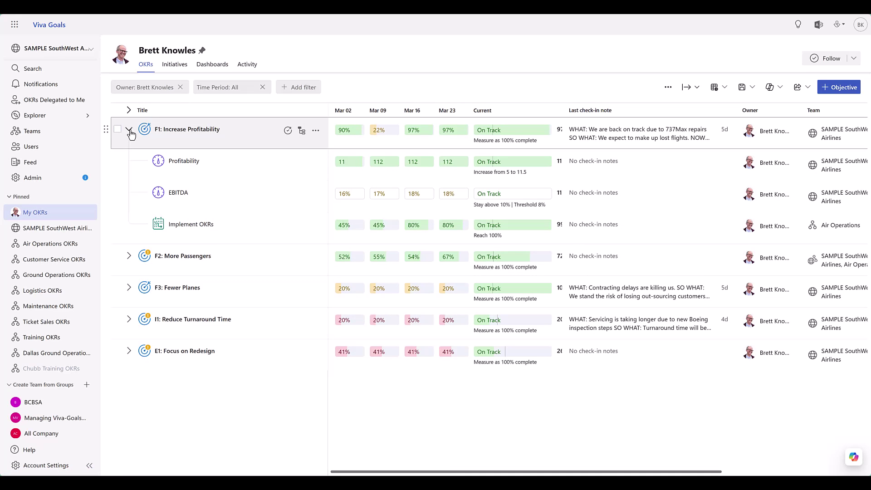
left_click(176, 162)
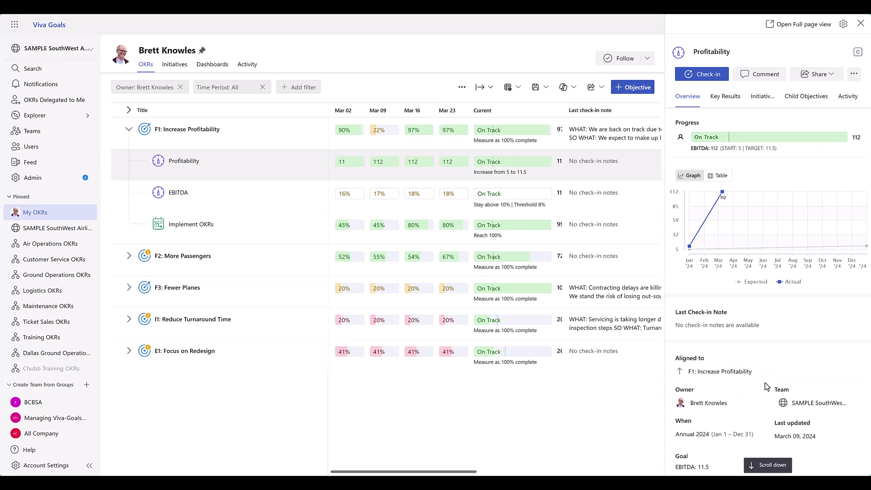
scroll(738, 374, "down", 7)
scroll(738, 374, "up", 7)
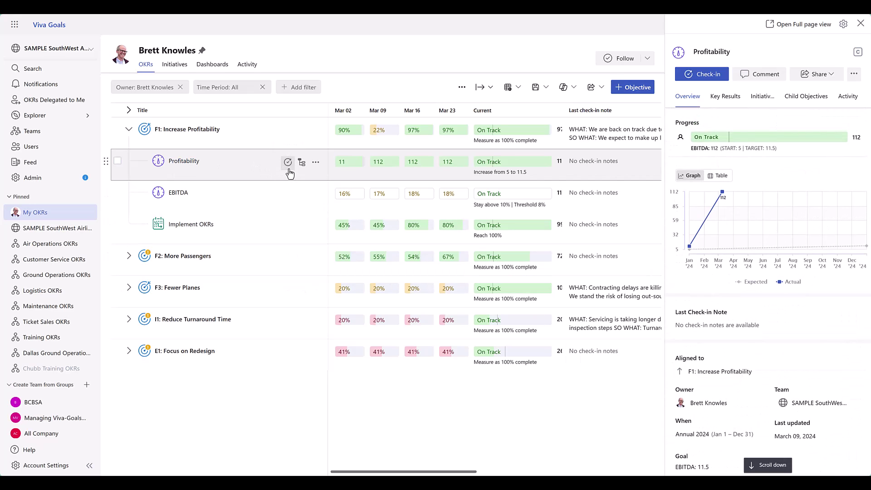
- Submit a Profitability check-in with EBITDA 112 and status On Track
left_click(288, 162)
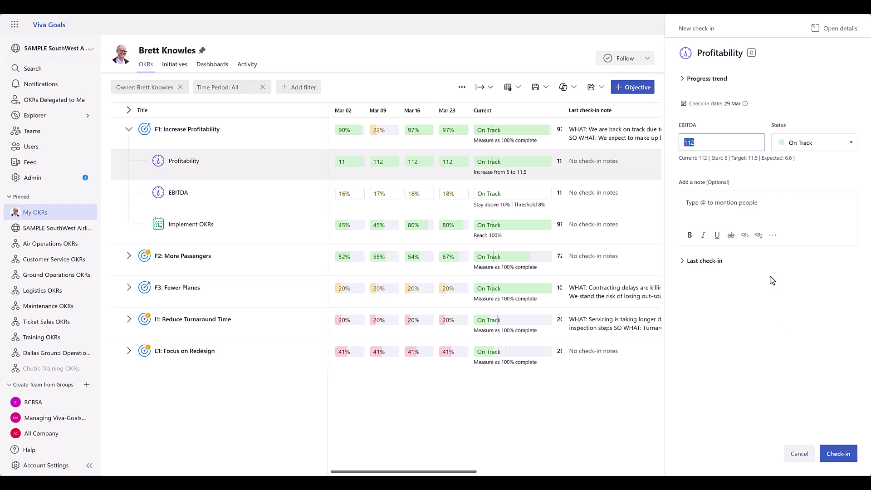
left_click(728, 143)
left_click(837, 147)
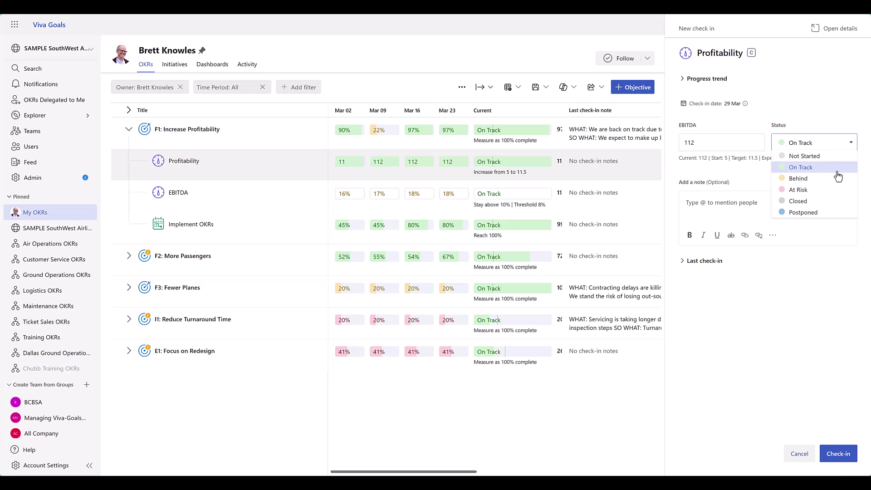
left_click(814, 315)
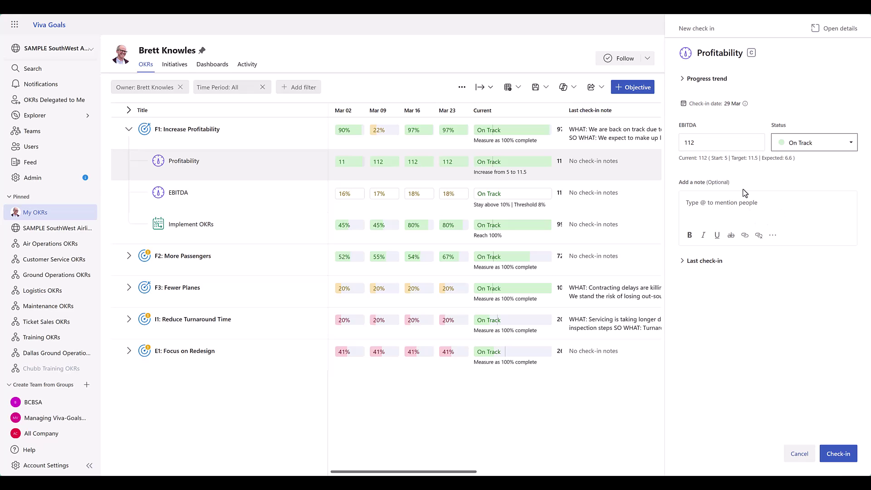
left_click(837, 453)
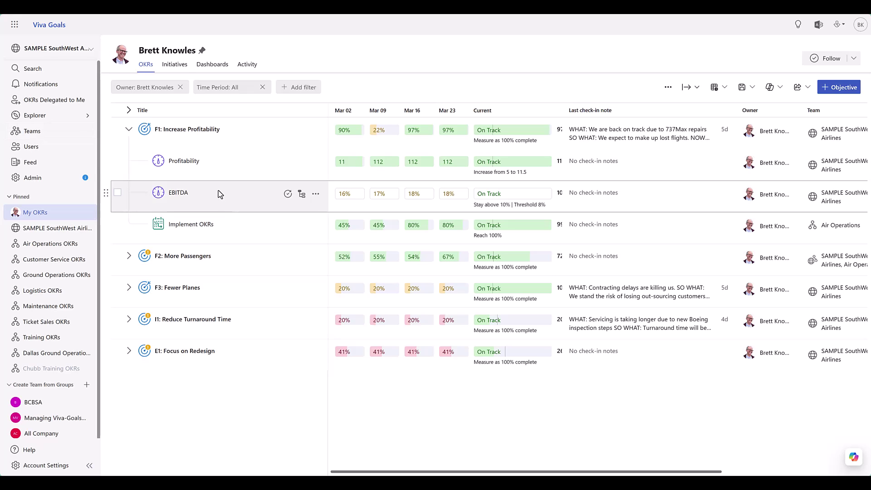
left_click(315, 193)
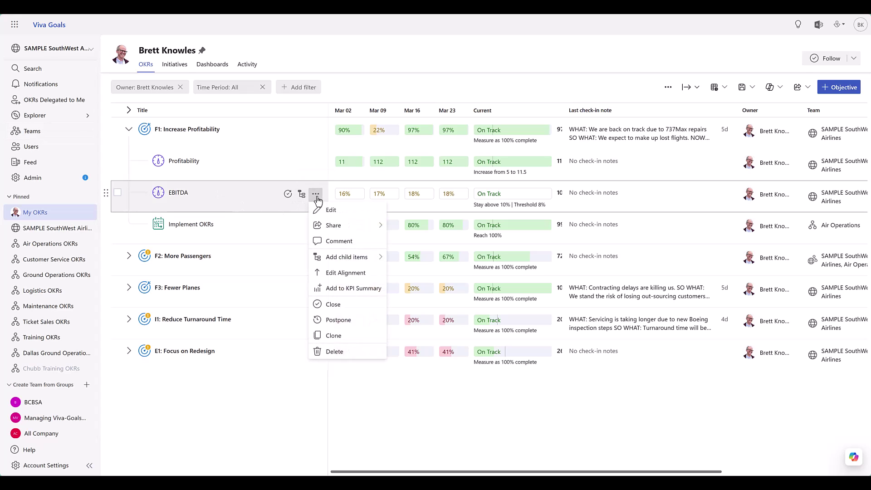
left_click(331, 209)
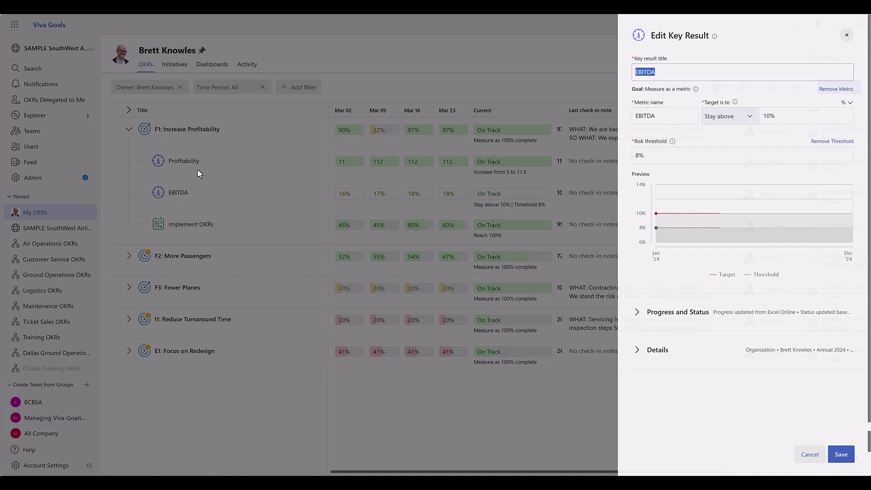
left_click(637, 313)
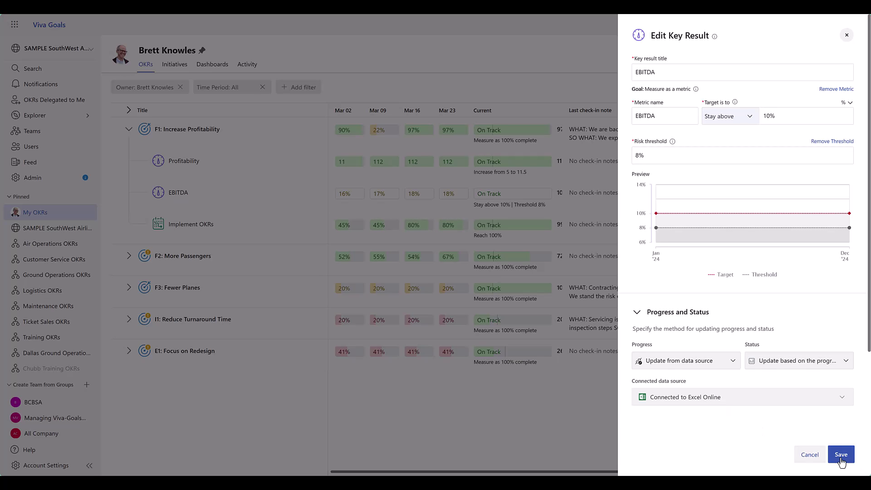
left_click(810, 455)
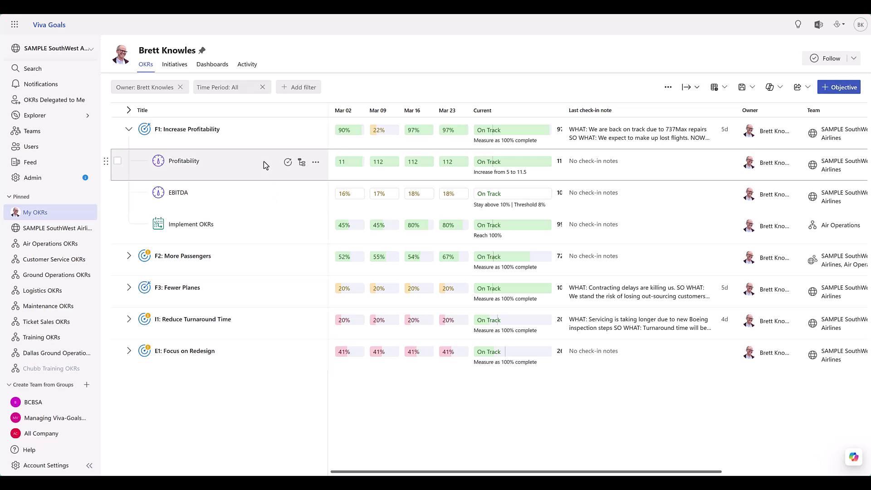
- Edit the Profitability key result and set its progress to update from a data source
left_click(315, 163)
left_click(329, 178)
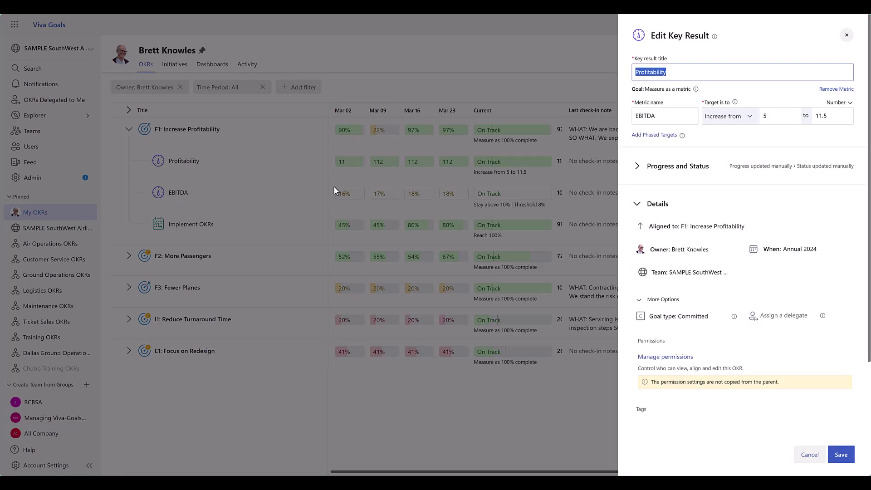
left_click(635, 175)
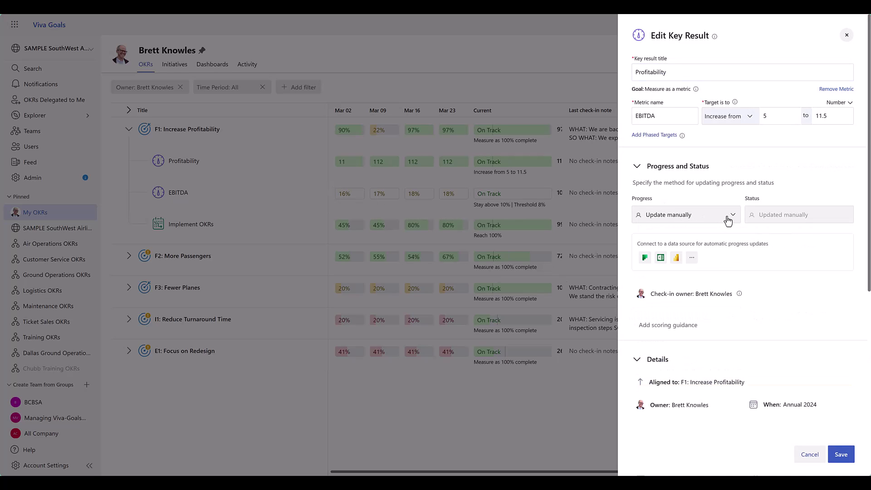
left_click(728, 216)
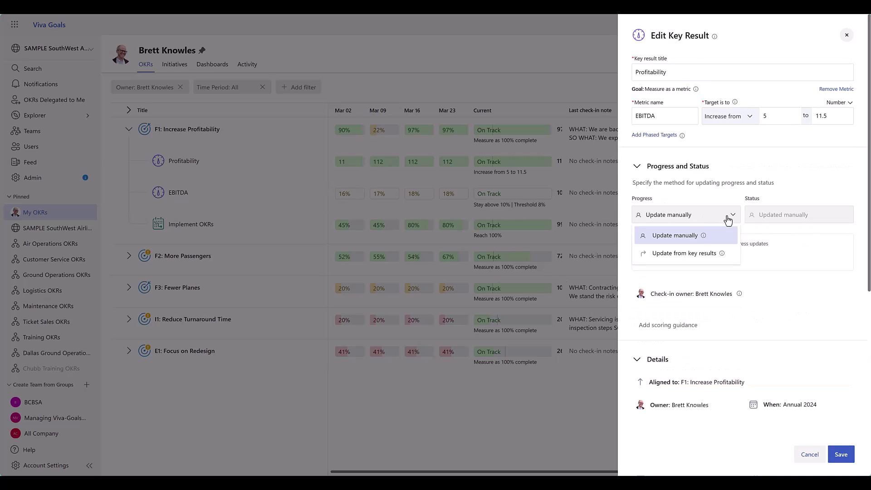
left_click(671, 252)
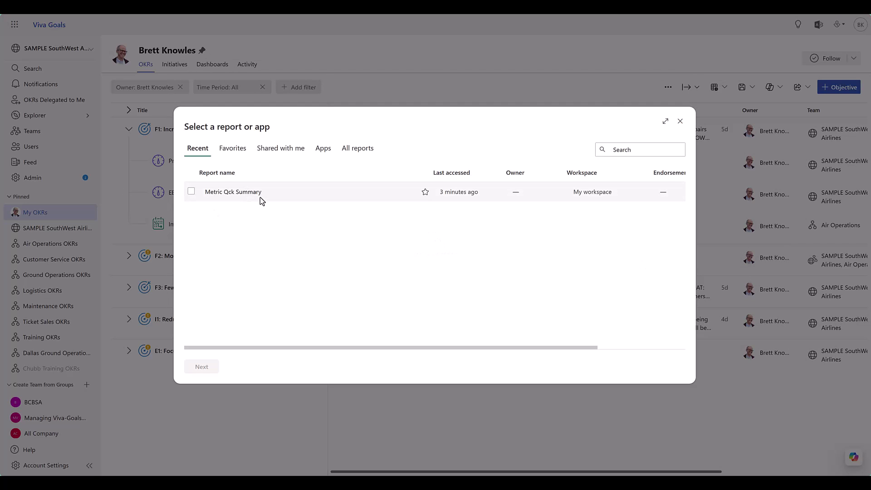
- Connect the Metric Qck Summary report's 1,400 measure, then cancel the edits
left_click(191, 192)
left_click(198, 367)
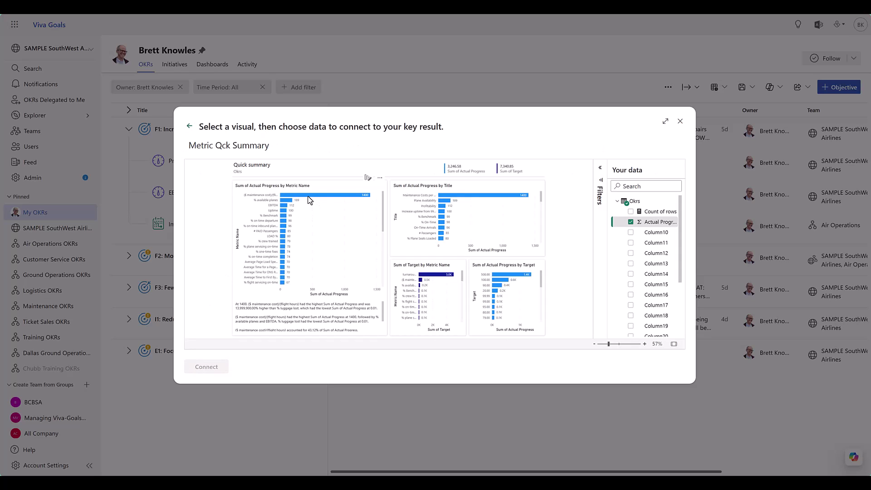
left_click(309, 195)
left_click(210, 373)
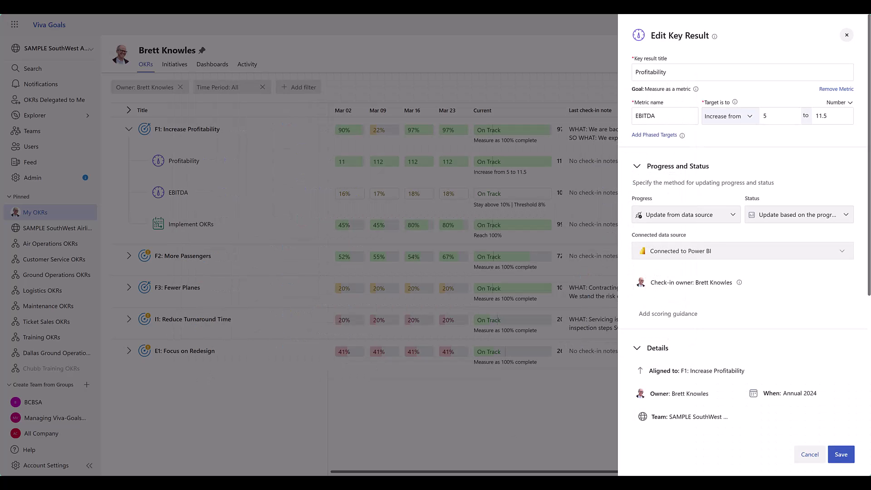
left_click(821, 456)
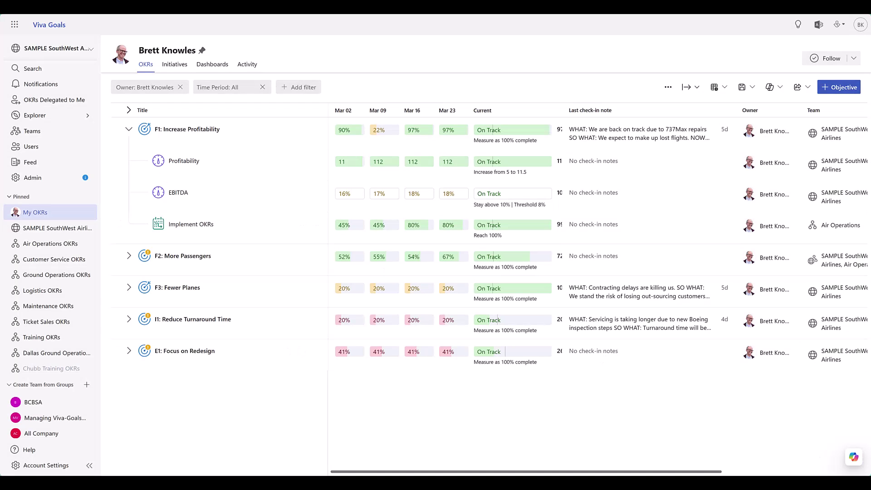
- Collapse F1 and browse Admin's OKR model configuration, OKRs & Initiatives and Custom Terminology settings
left_click(130, 130)
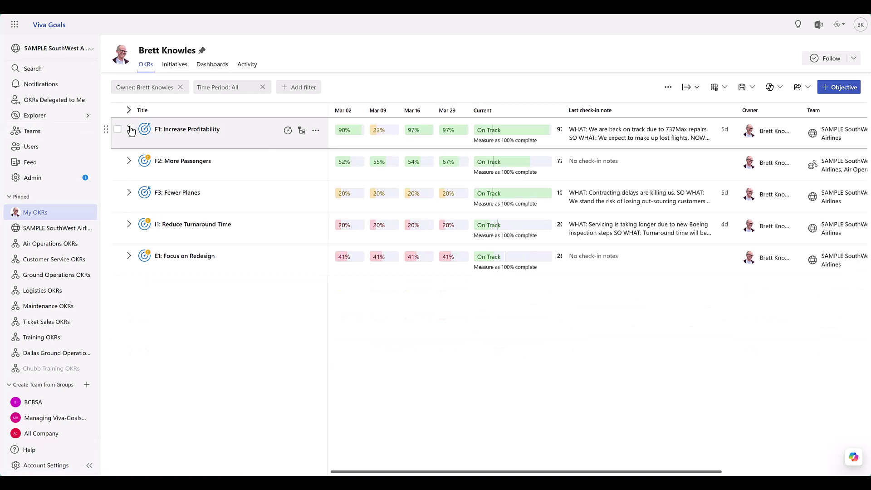
left_click(40, 182)
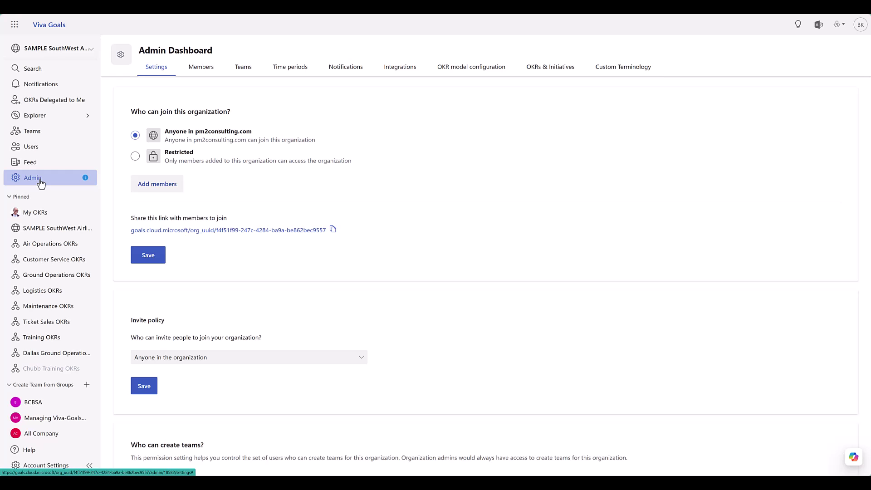
left_click(473, 70)
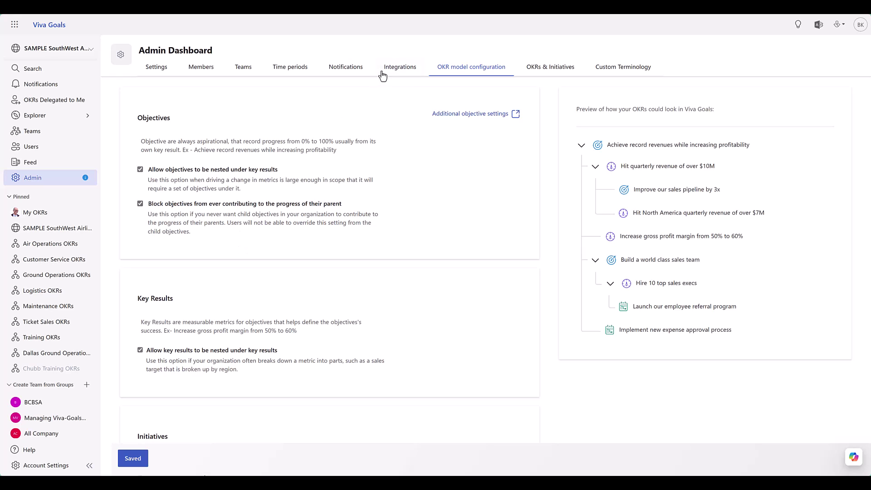
left_click(539, 71)
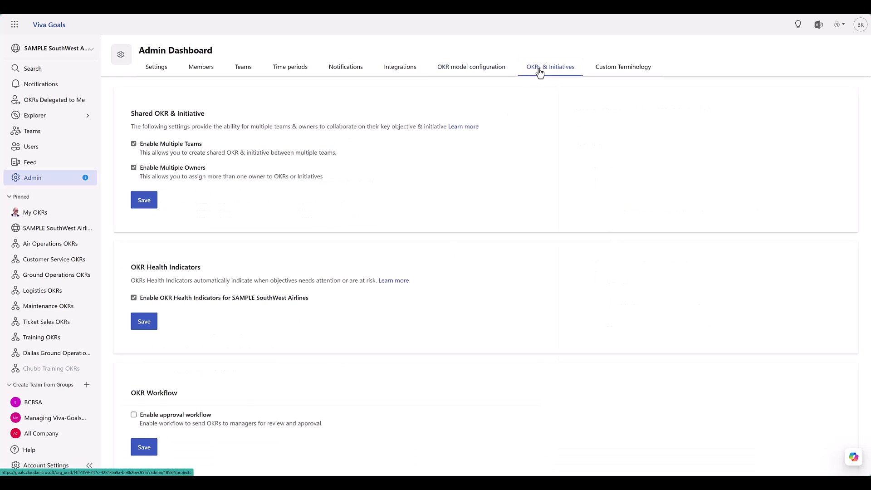
left_click(609, 73)
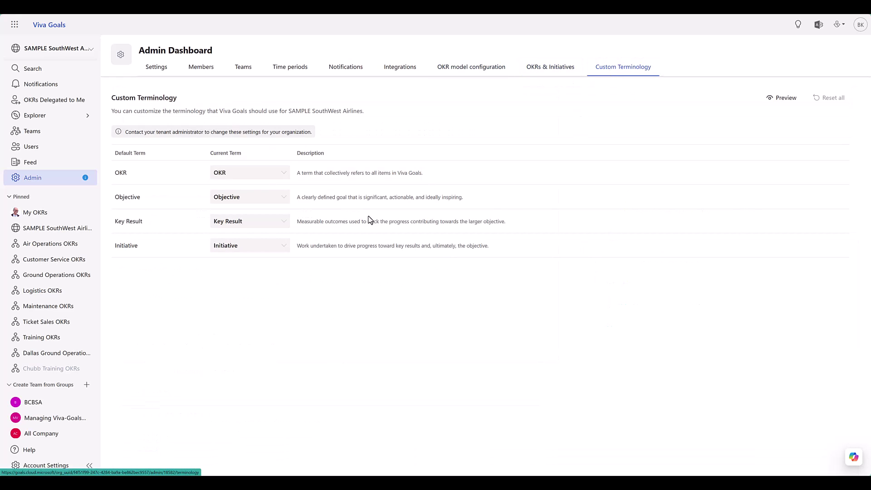
- View the Teams list with Ground Operations' sub-teams, then open SAMPLE SouthWest Airlines OKRs
left_click(236, 76)
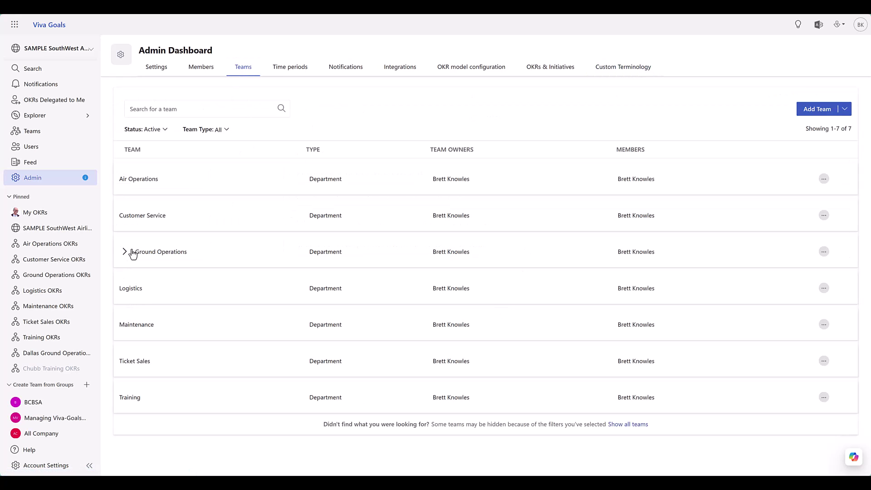
left_click(125, 252)
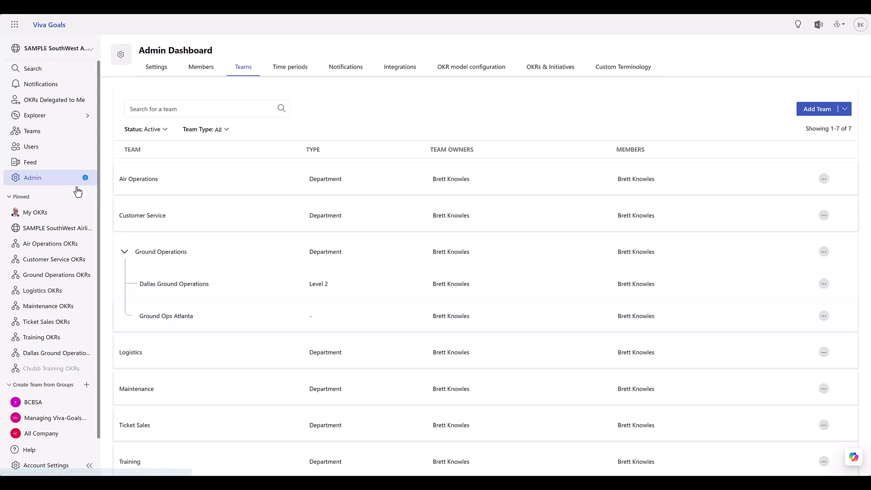
left_click(64, 228)
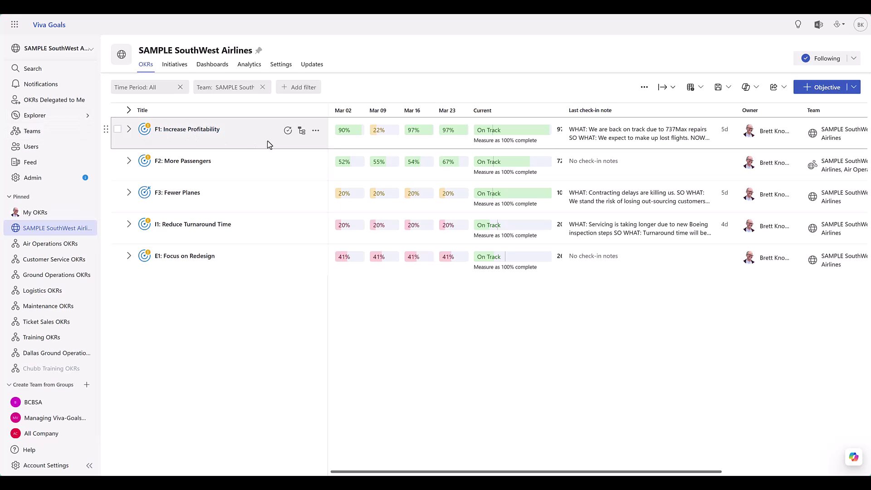
- Open F1: Increase Profitability in the Edit Objective panel and toggle its details section
left_click(315, 131)
left_click(331, 147)
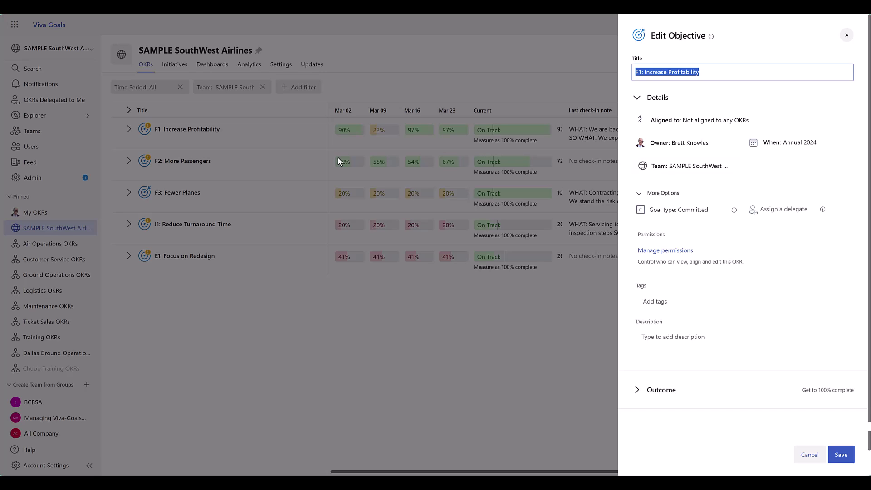
left_click(635, 104)
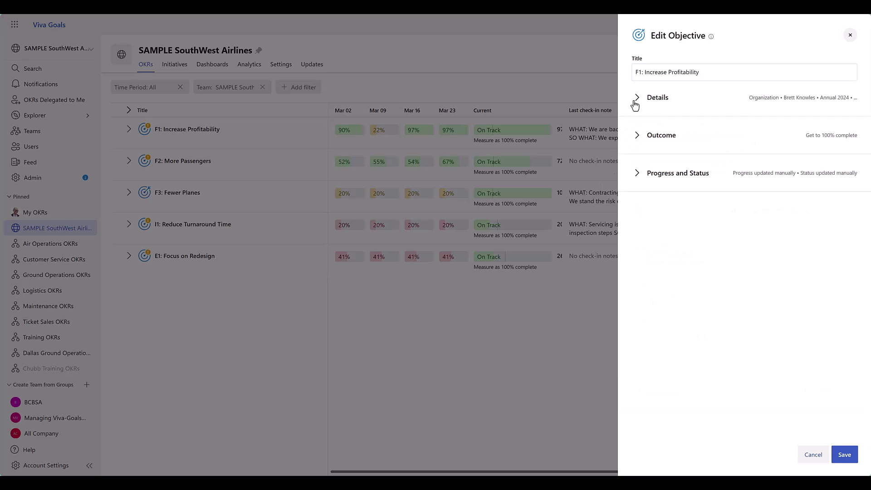
left_click(636, 102)
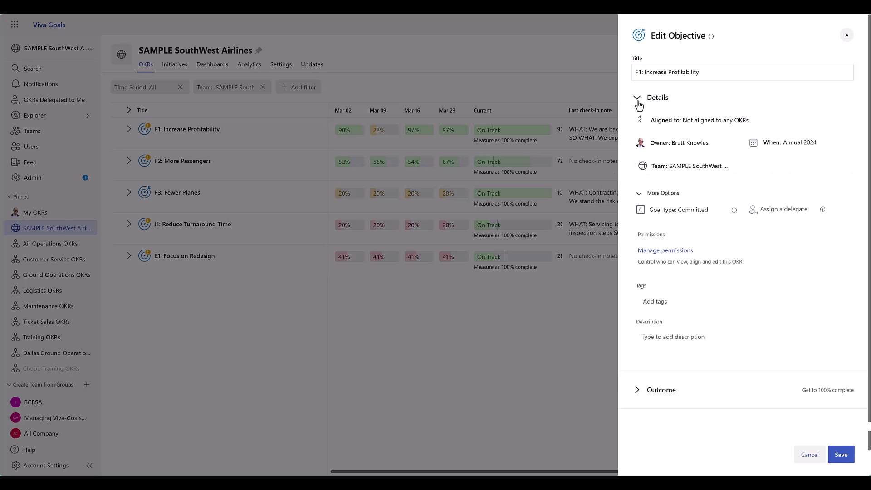
- Review the objective's alignment, owner, time period and team settings without changing them
left_click(666, 126)
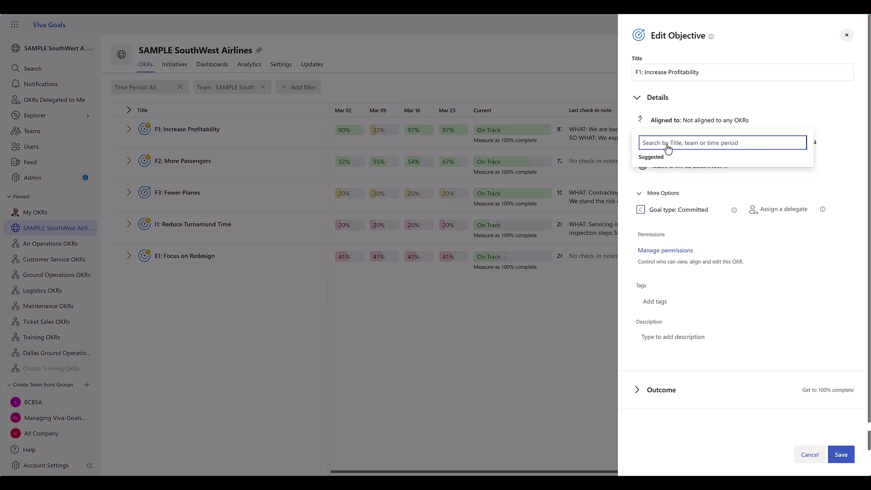
left_click(735, 103)
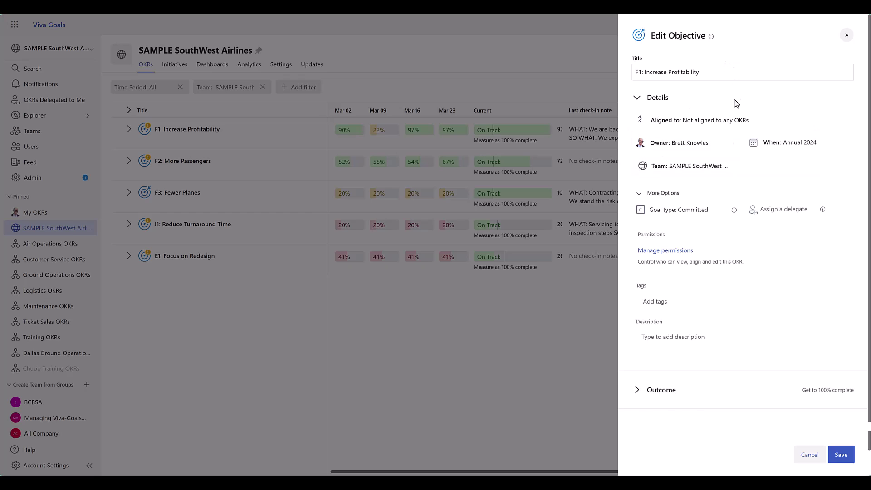
left_click(706, 150)
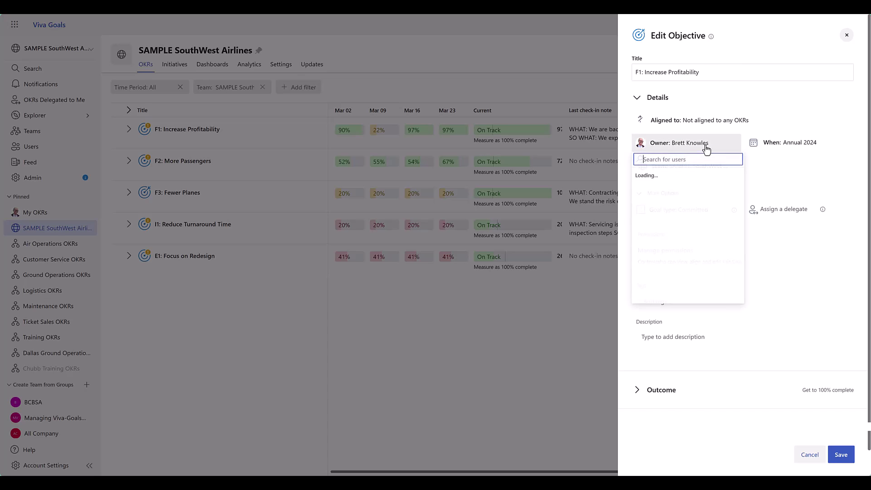
left_click(781, 153)
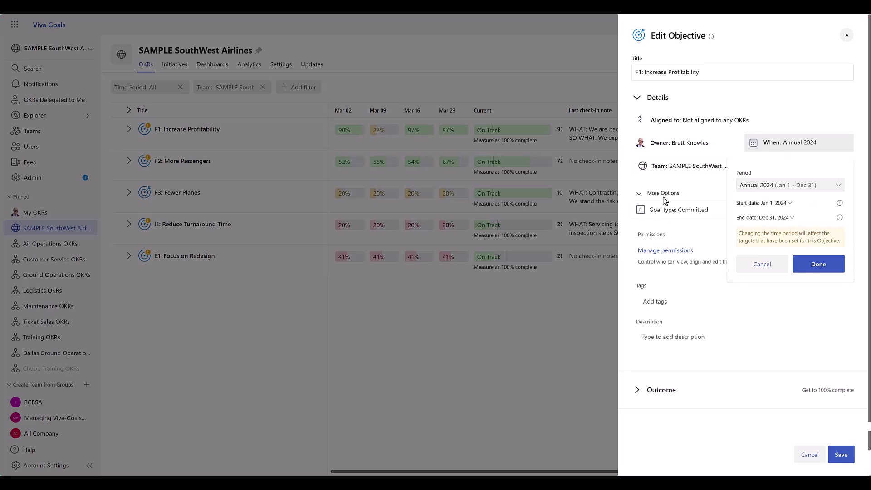
left_click(702, 169)
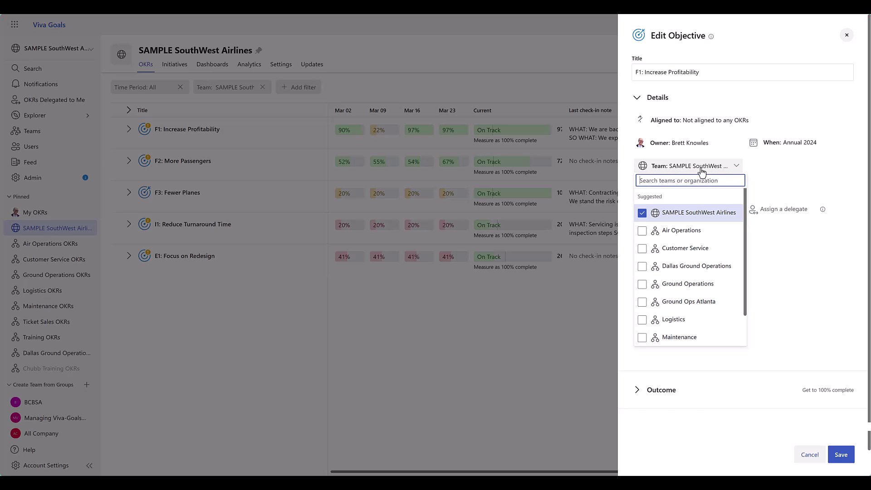
left_click(800, 178)
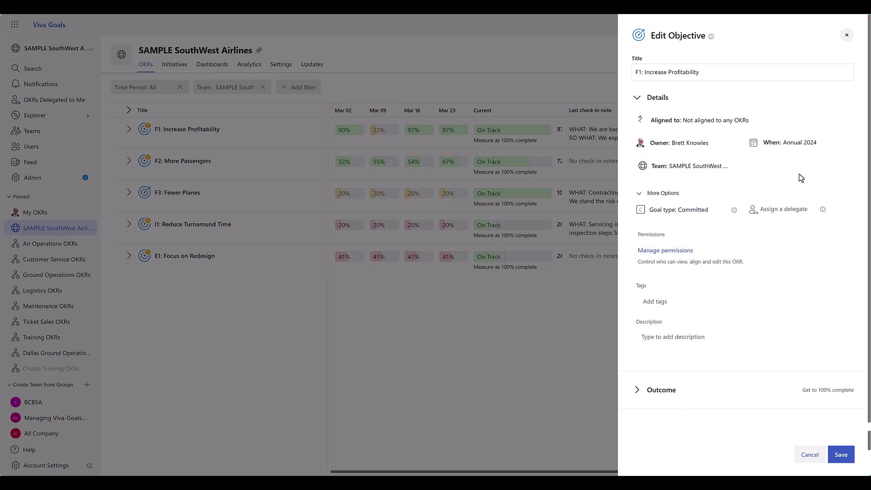
- Expand More Options to view goal type Committed and leave the objective undelegated
left_click(641, 197)
left_click(642, 201)
left_click(690, 218)
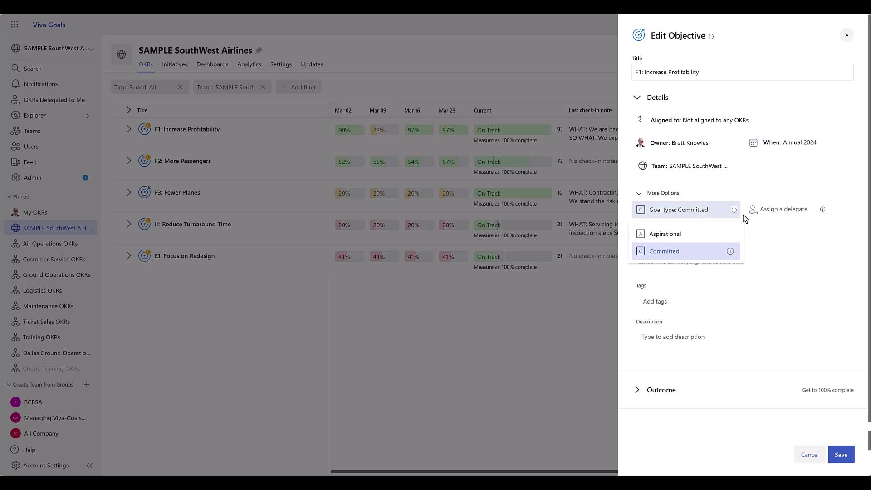
left_click(788, 209)
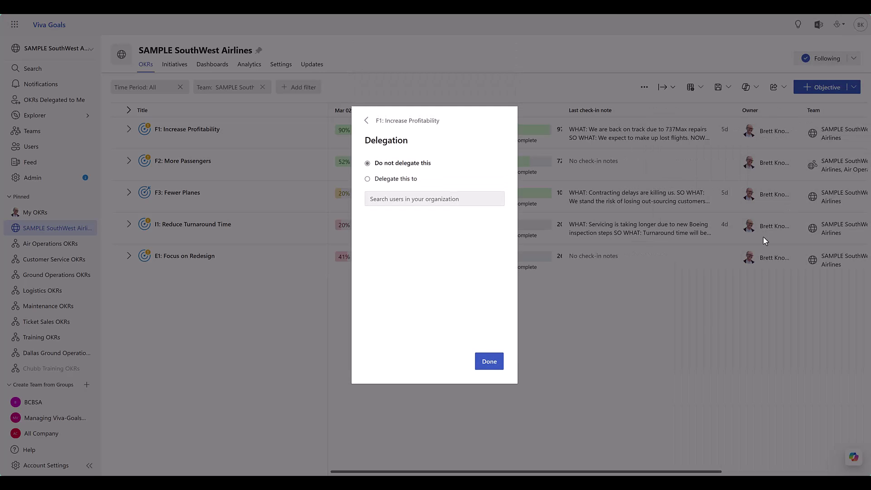
left_click(489, 361)
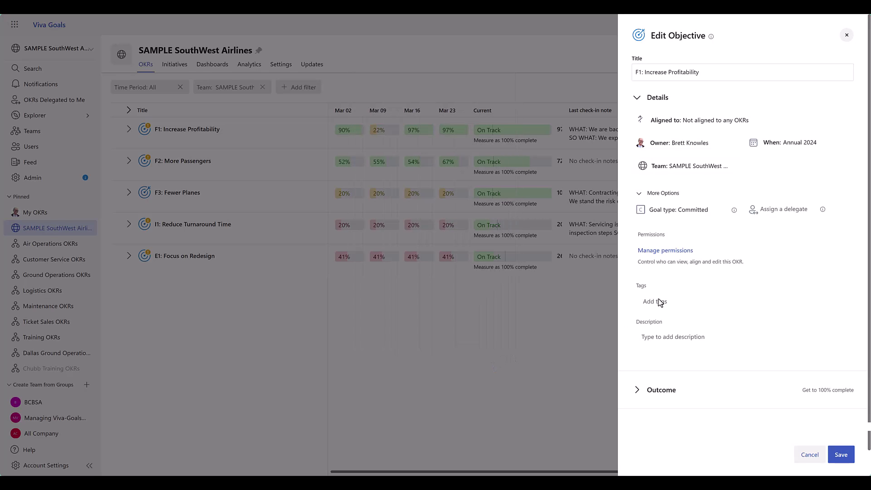
- Review the F1 objective's permissions and shared-with list, leaving them unchanged
left_click(665, 251)
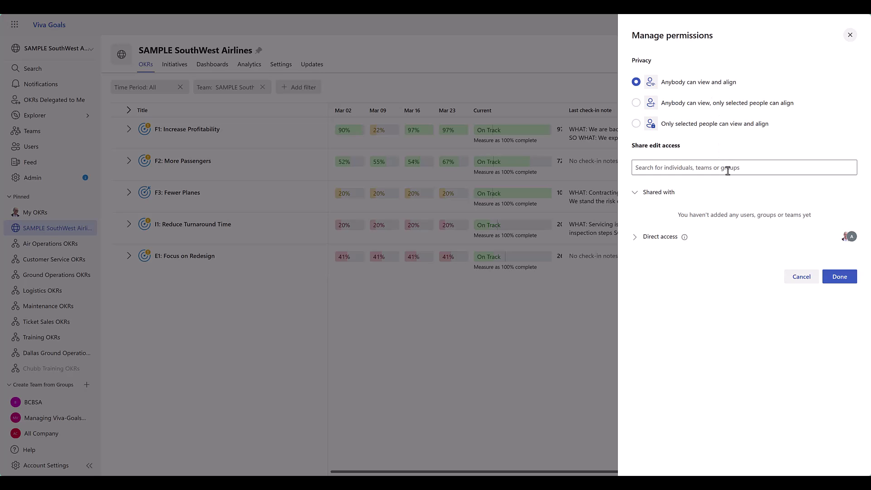
left_click(635, 195)
left_click(634, 195)
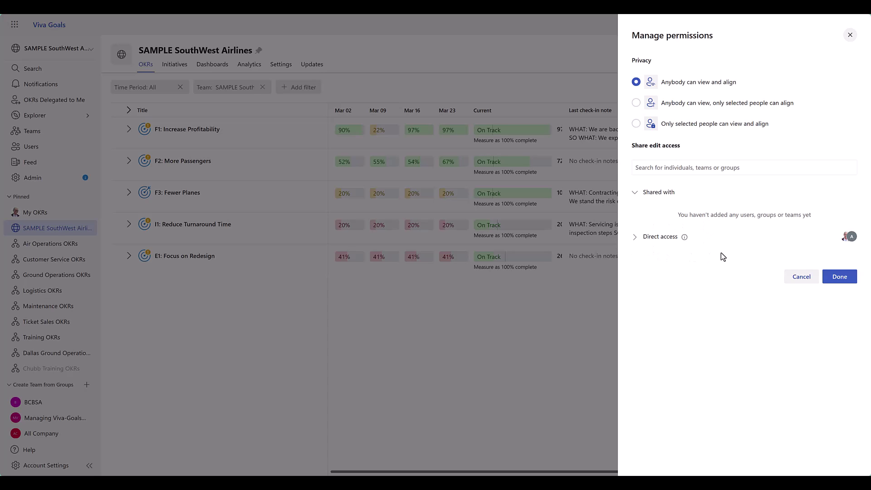
left_click(801, 276)
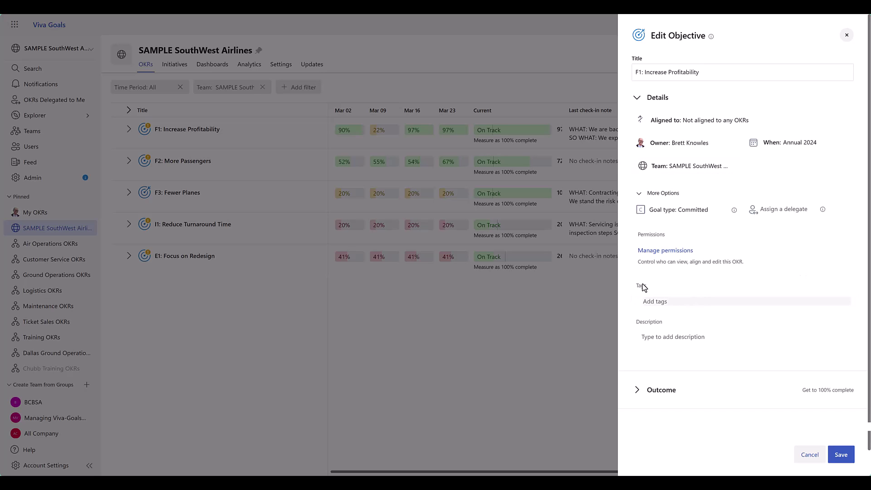
- Inspect Tags, Outcome (100% completion) and Progress and Status (updated manually) settings
left_click(654, 300)
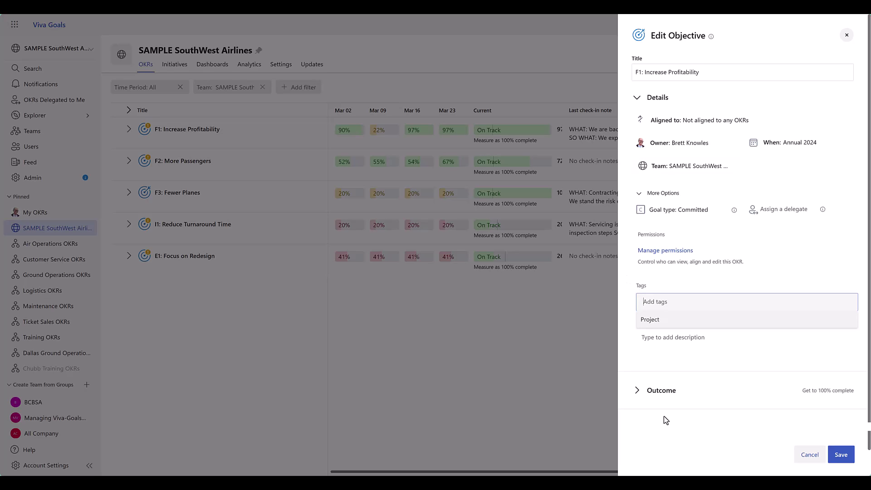
left_click(643, 393)
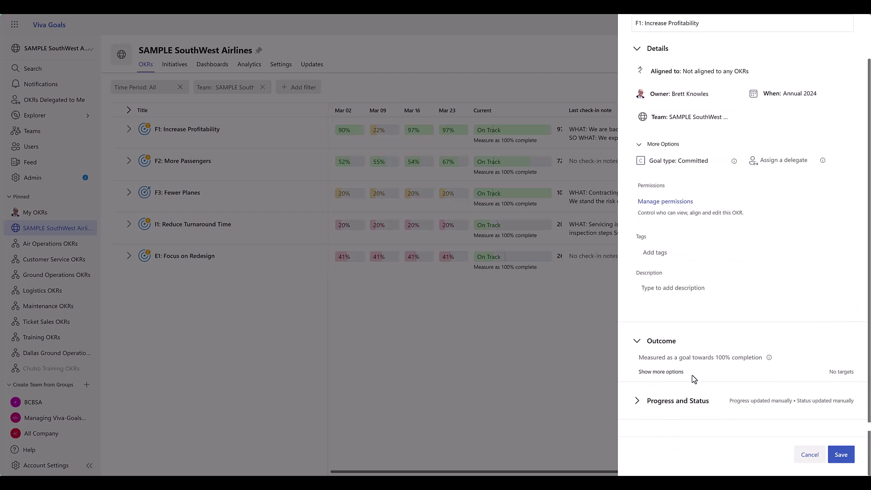
left_click(637, 401)
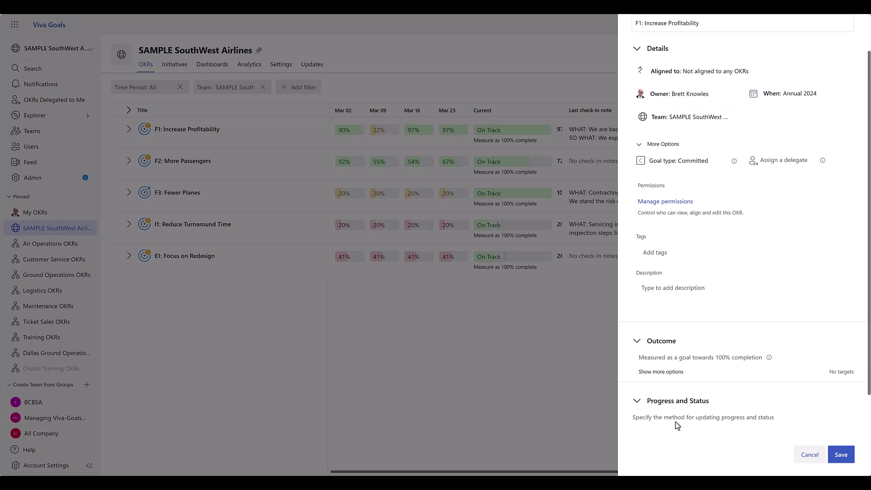
scroll(673, 421, "down", 3)
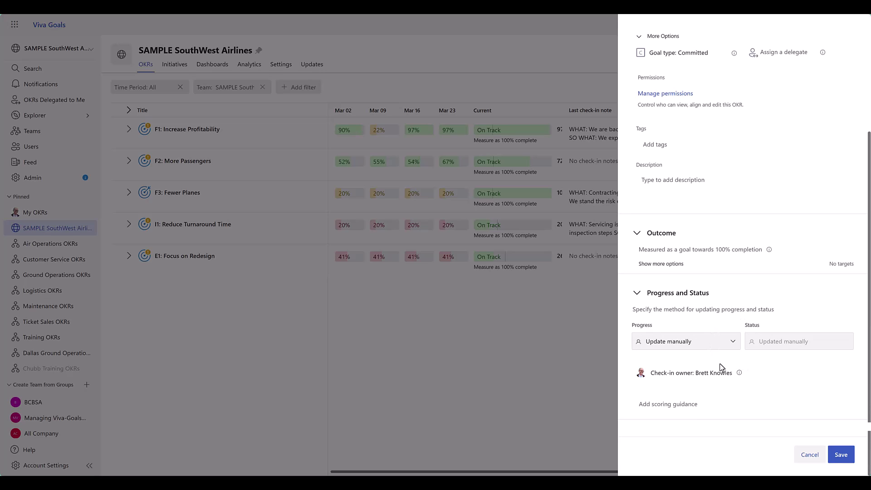
left_click(818, 459)
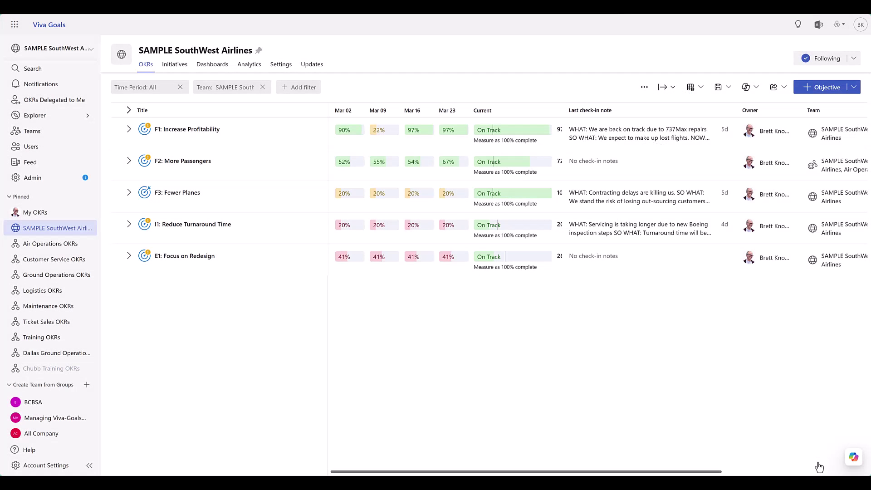
left_click(129, 134)
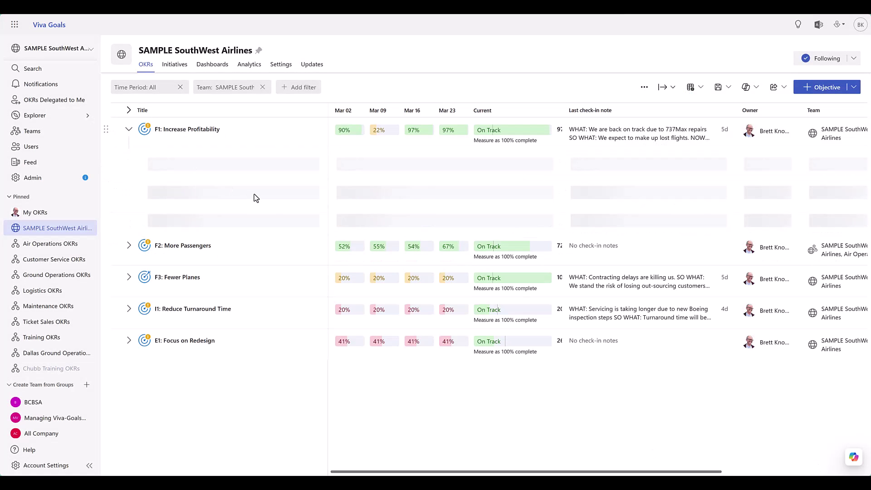
left_click(314, 194)
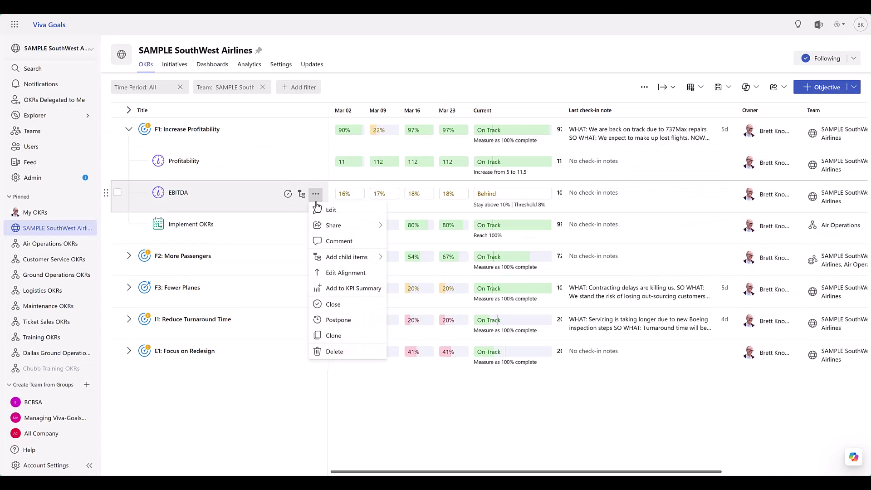
left_click(329, 210)
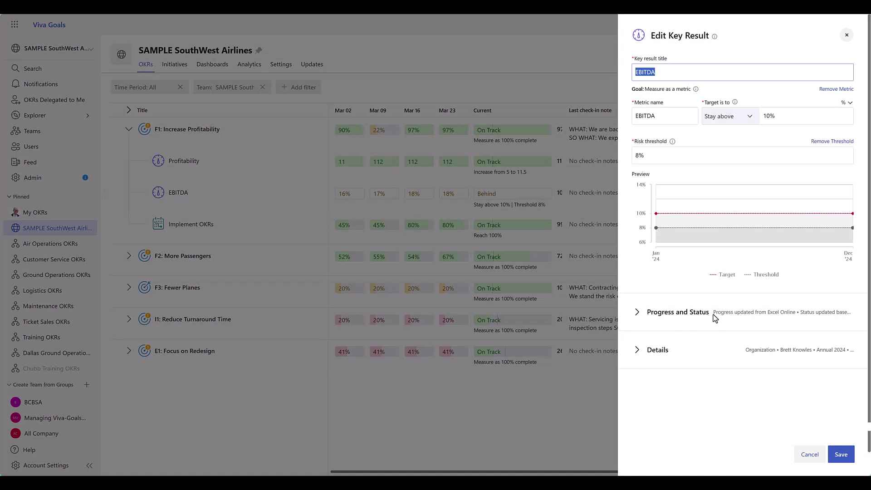
left_click(638, 349)
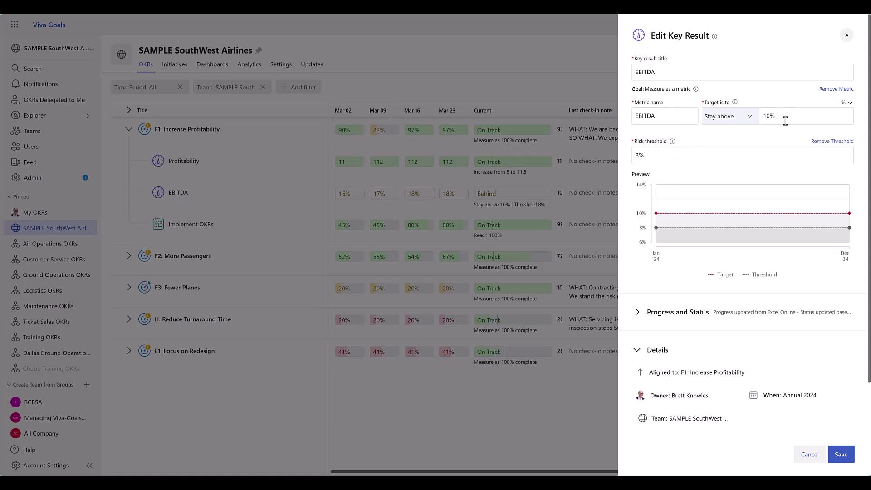
left_click(750, 118)
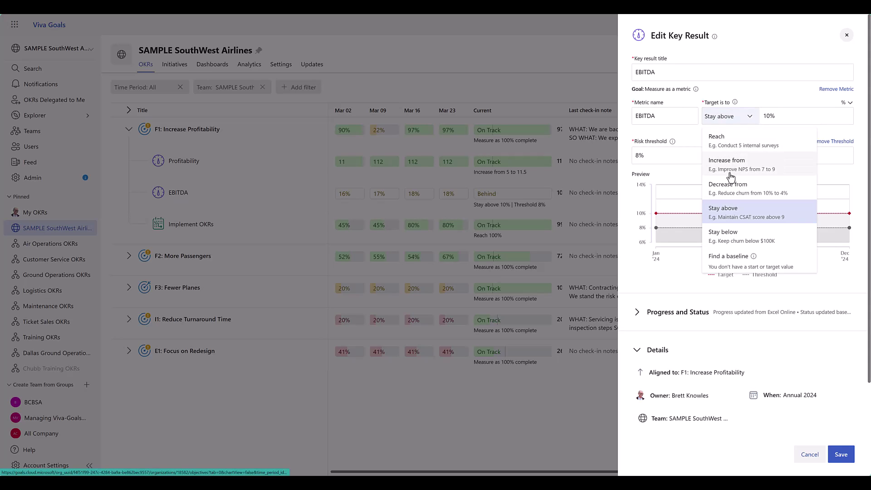
mouse_move(753, 264)
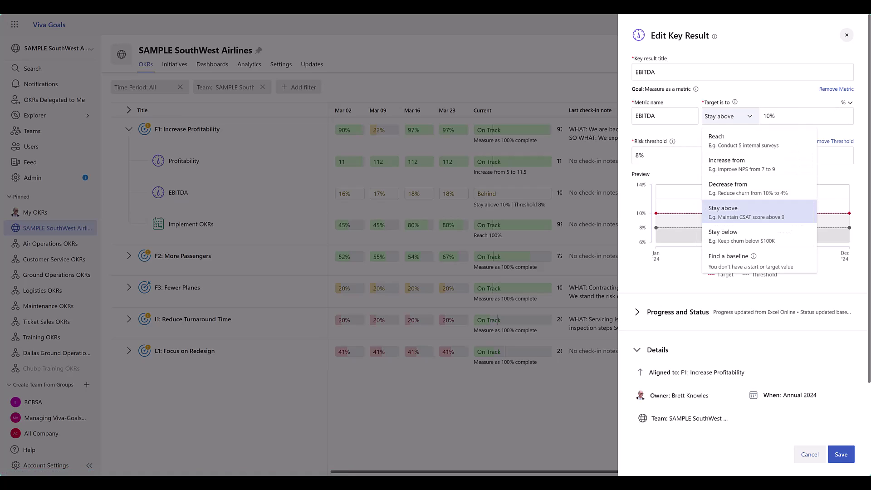
left_click(786, 100)
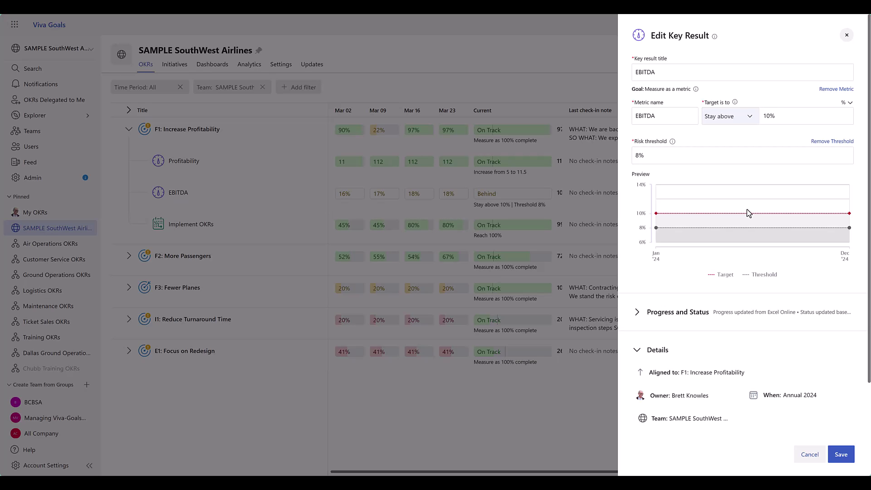
left_click(811, 455)
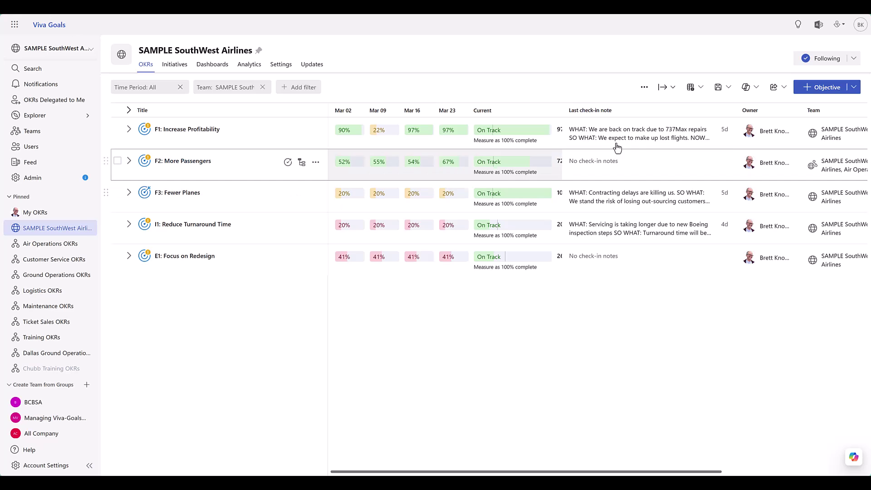
- Upload 'Objectives worksheet for copilot.docx' from this device so Copilot drafts OKRs like Grow partner revenue
left_click(757, 88)
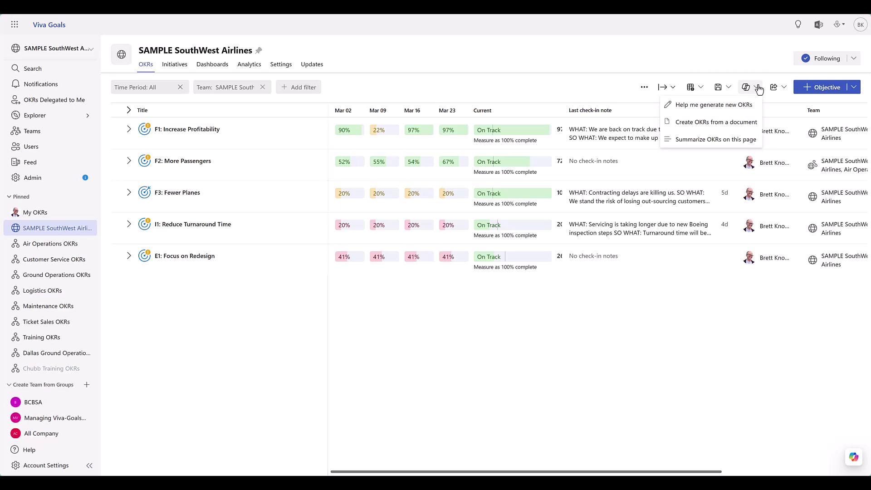
left_click(720, 131)
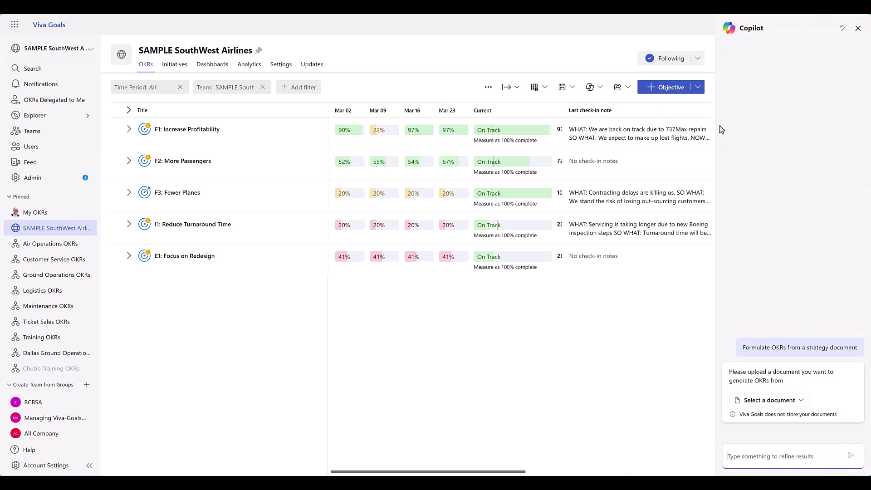
left_click(778, 402)
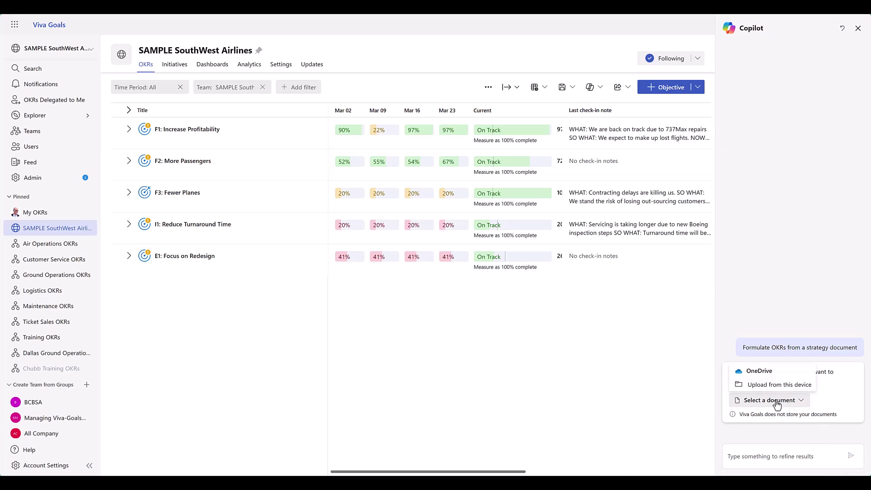
left_click(775, 384)
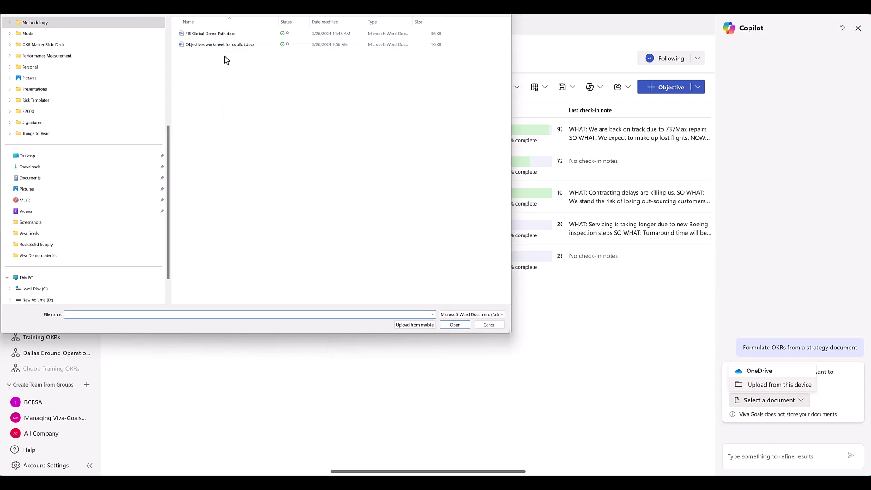
double_click(214, 45)
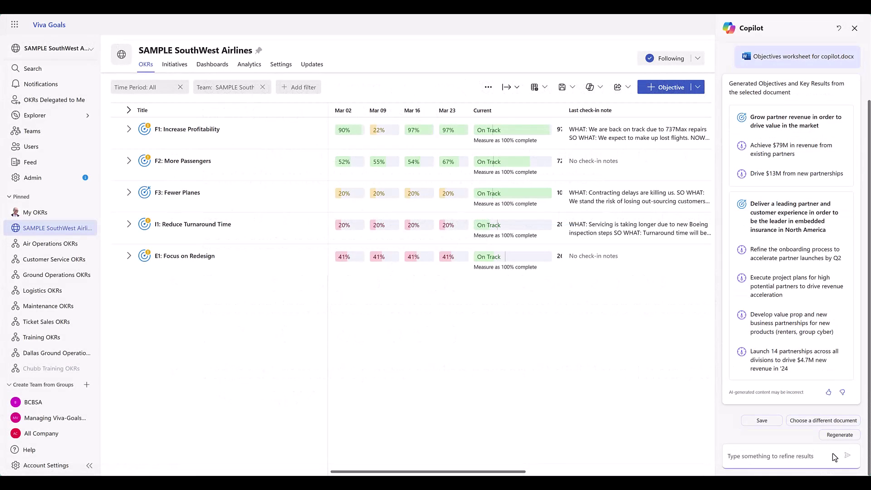
left_click(832, 453)
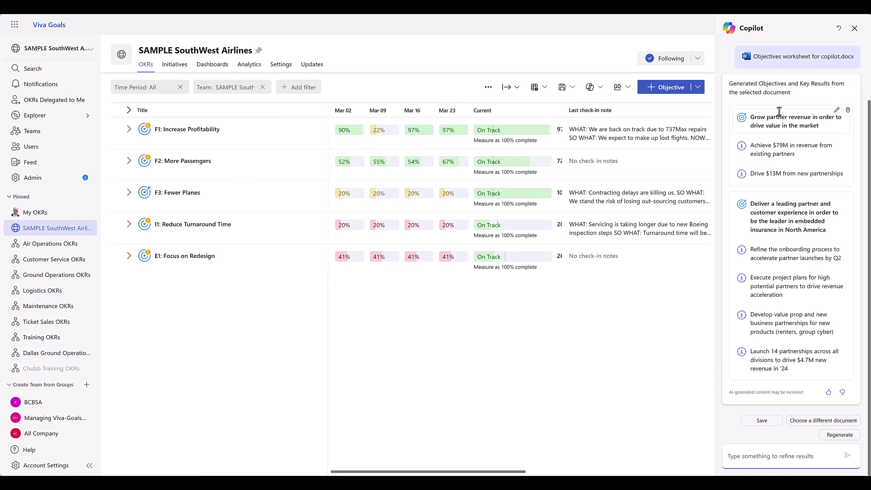